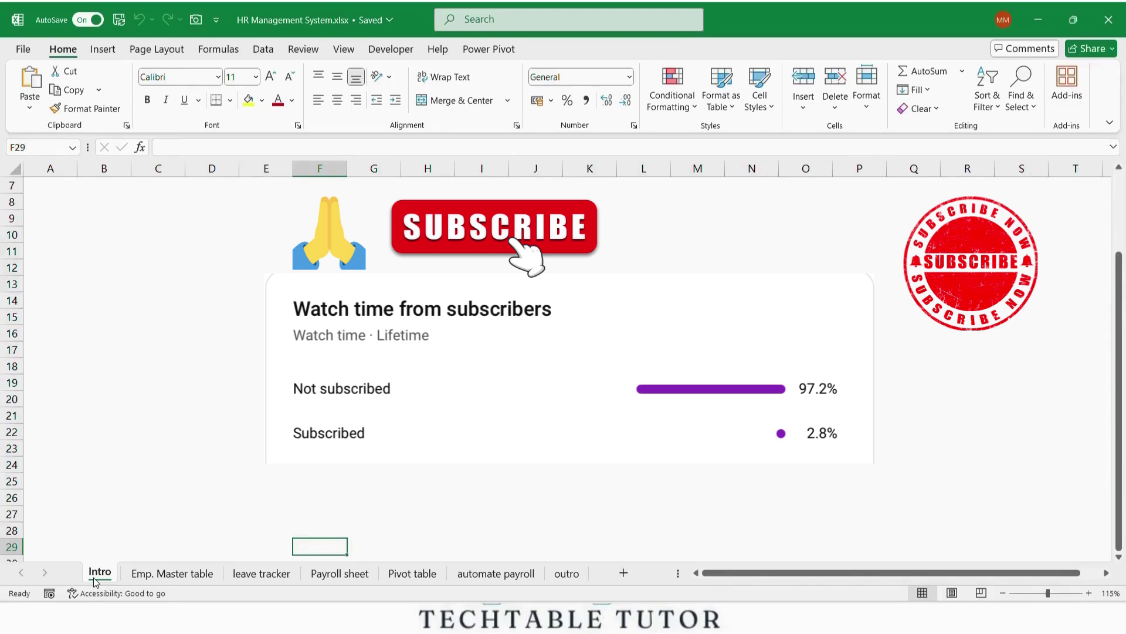
Switch to the Emp. Master table sheet with the three-employee list
{"action": "left_click", "coordinate": [171, 573]}
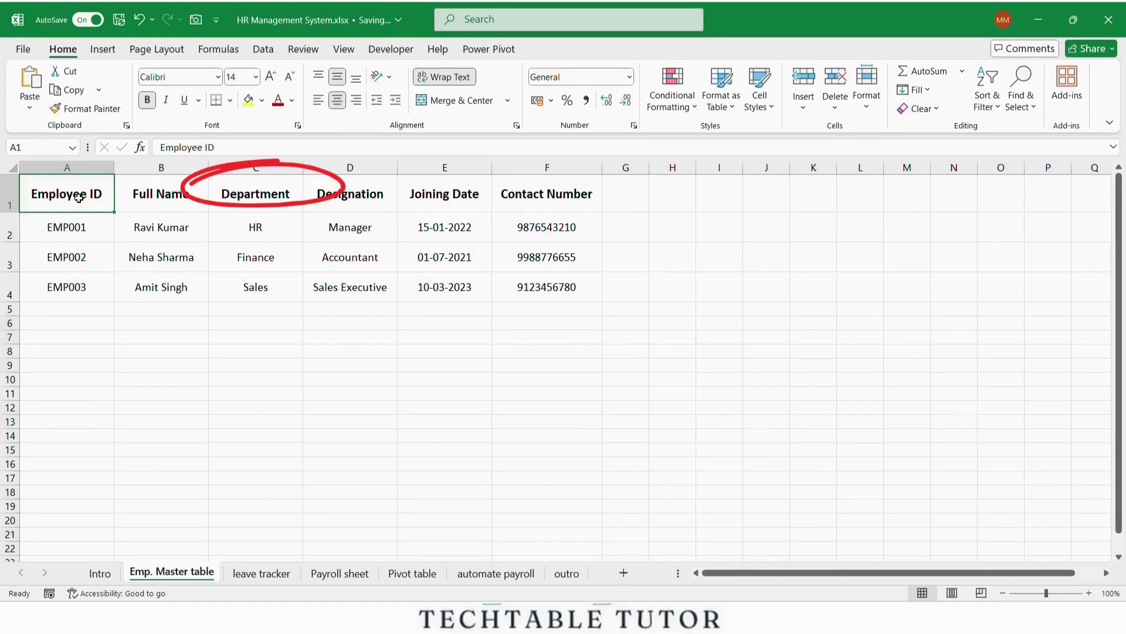
Convert the employee range A1:F4 into an Excel table with headers using Ctrl+T
{"action": "mouse_move", "coordinate": [79, 199]}
{"action": "left_mouse_down"}
{"action": "mouse_move", "coordinate": [528, 309]}
{"action": "mouse_move", "coordinate": [527, 285]}
{"action": "left_mouse_up"}
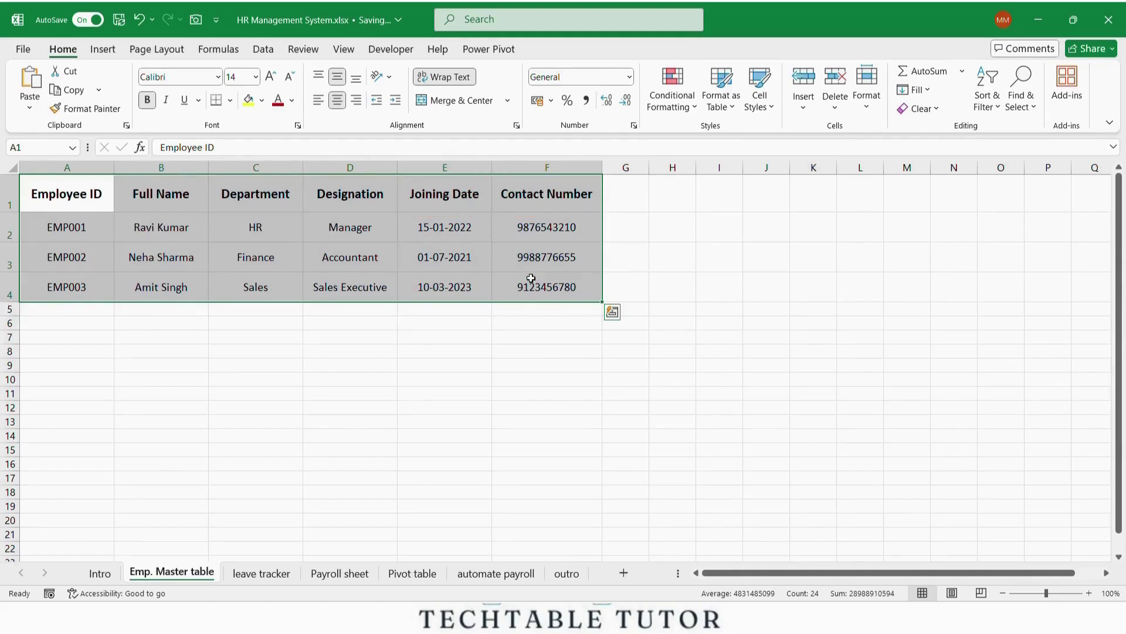
{"action": "key", "text": "ctrl+t"}
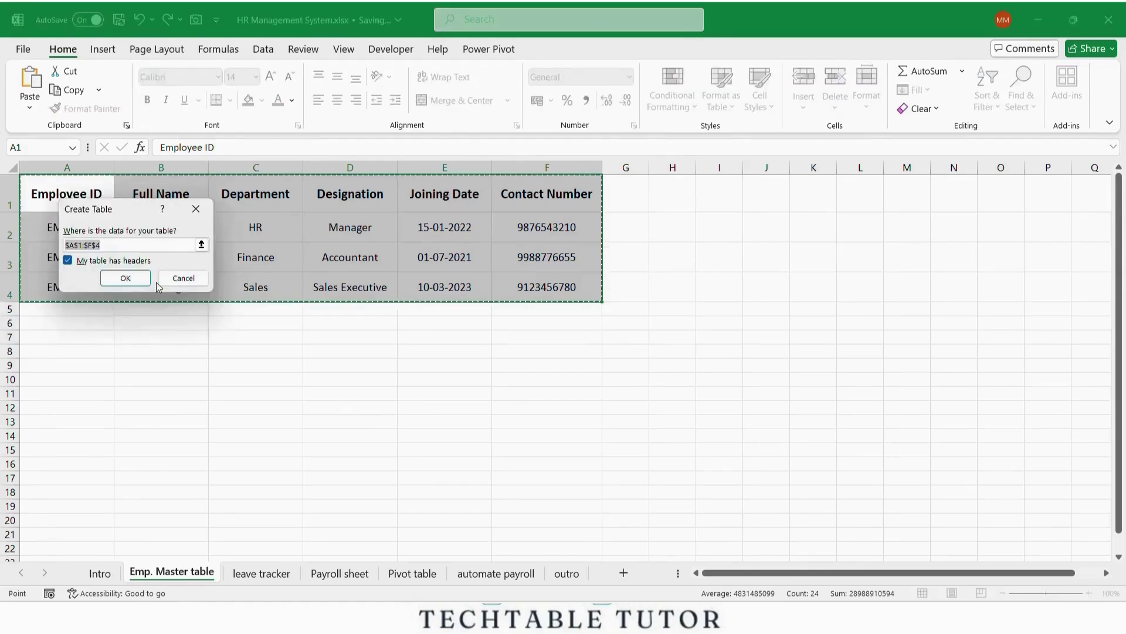
{"action": "left_click", "coordinate": [139, 277]}
{"action": "left_click", "coordinate": [192, 360]}
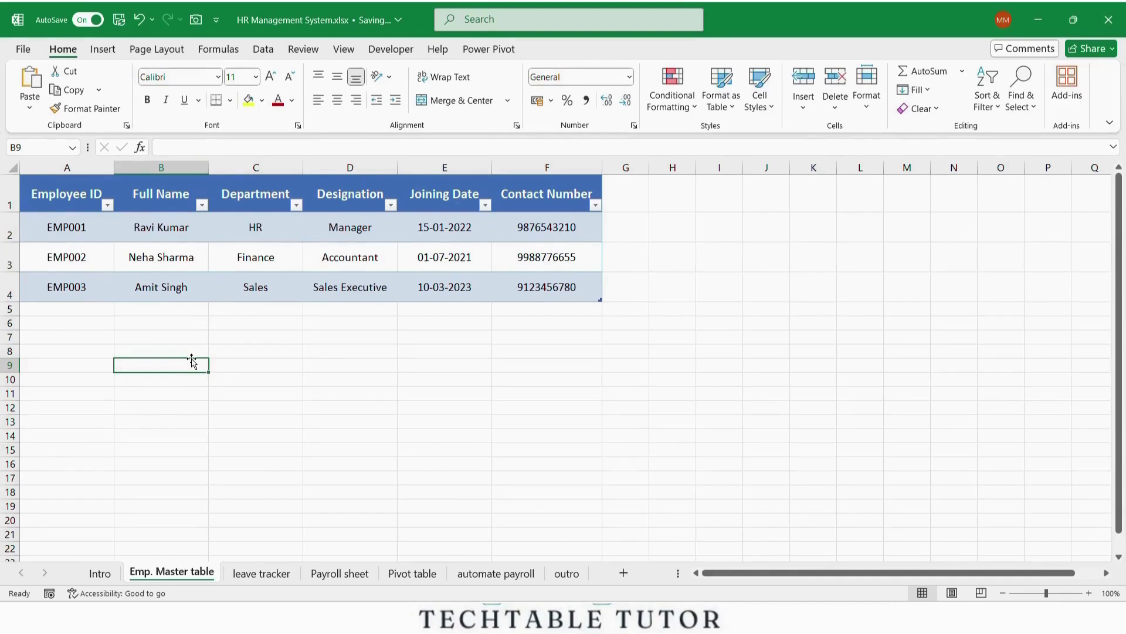
Add list validation to Department cells C2:C18 allowing HR, Finance, Sales
{"action": "left_click", "coordinate": [268, 228]}
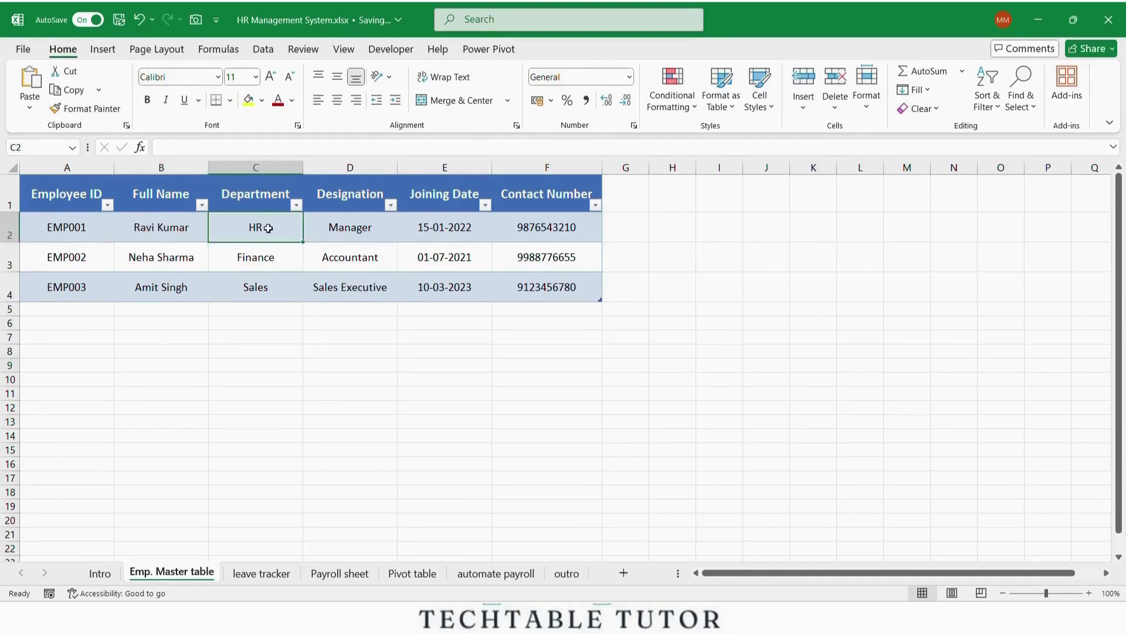
{"action": "left_click_drag", "start_coordinate": [268, 229], "coordinate": [256, 491]}
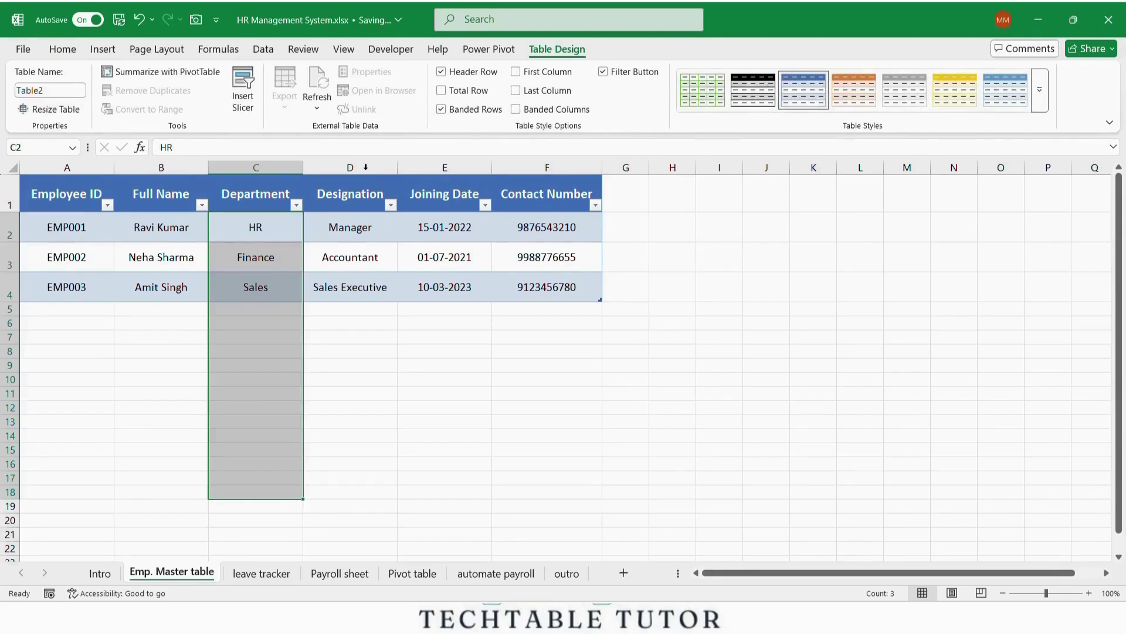
{"action": "left_click", "coordinate": [263, 49]}
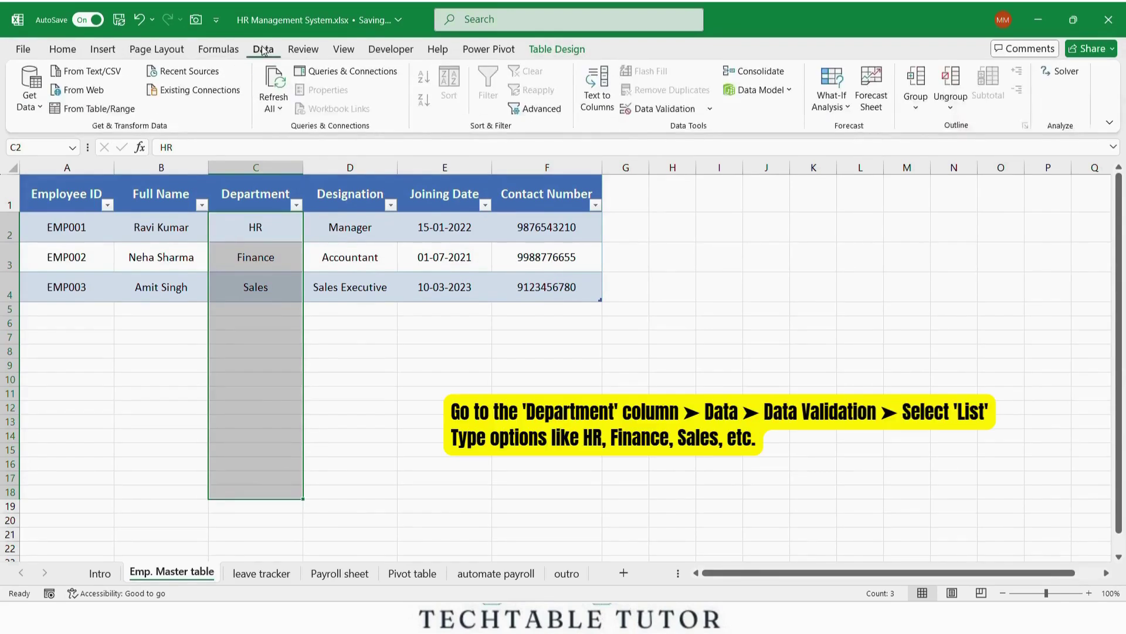
{"action": "left_click", "coordinate": [646, 112]}
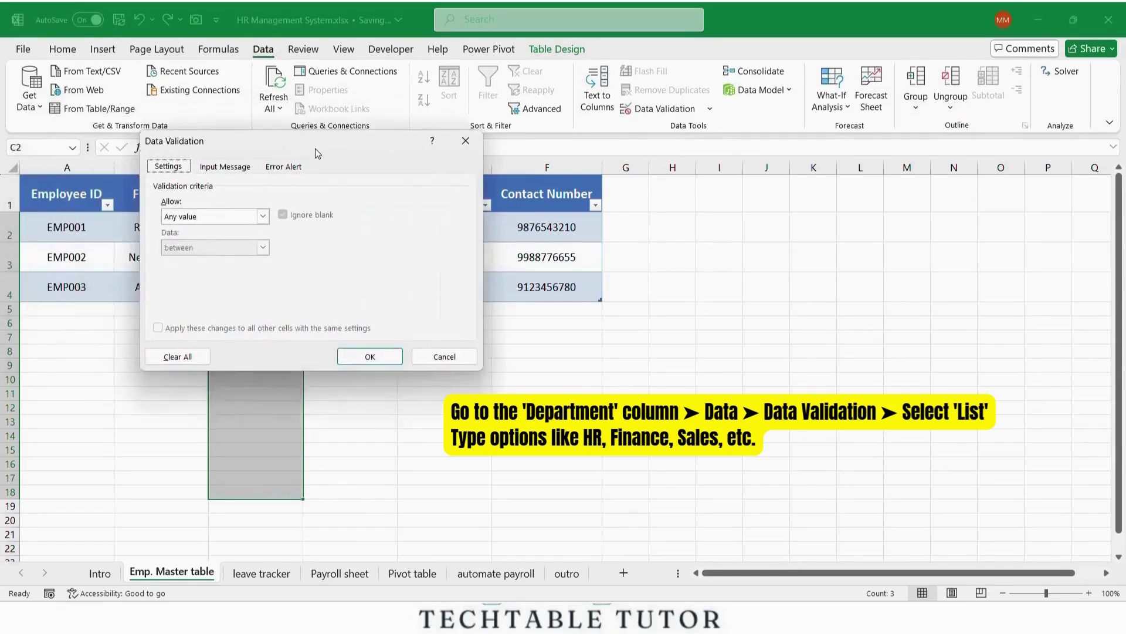
{"action": "left_click", "coordinate": [329, 241]}
{"action": "left_click", "coordinate": [315, 279]}
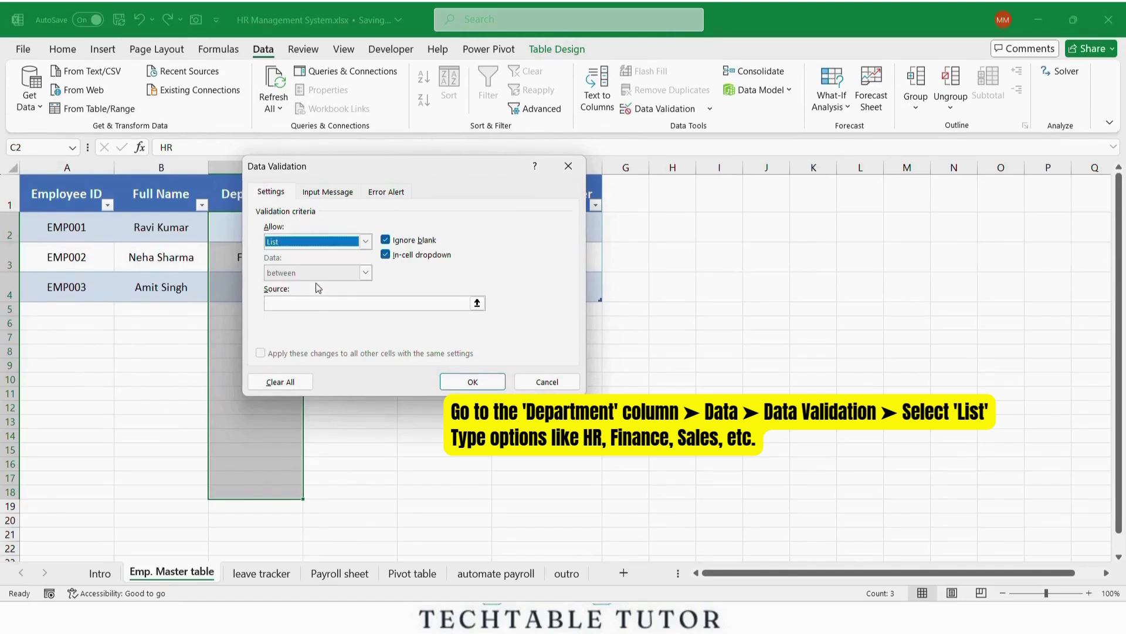
{"action": "left_click", "coordinate": [313, 301]}
{"action": "type", "text": "HR, Finance, Sales"}
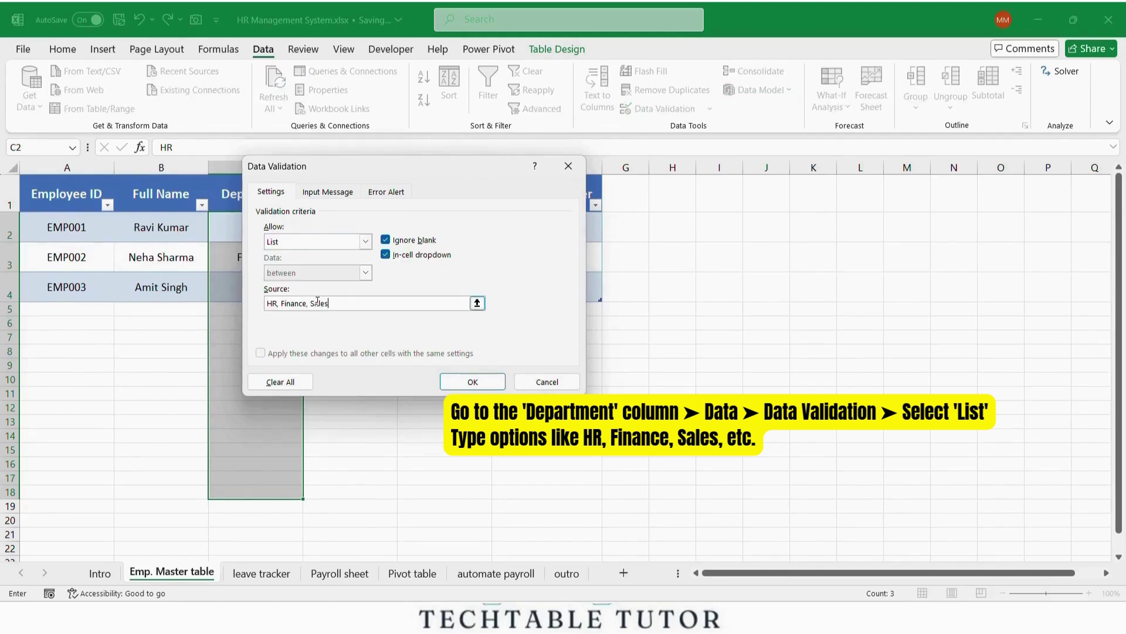
{"action": "left_click", "coordinate": [451, 380]}
Check the department dropdown on C3, then select the Joining Date values E2:E4
{"action": "left_click", "coordinate": [448, 377]}
{"action": "left_click", "coordinate": [274, 250]}
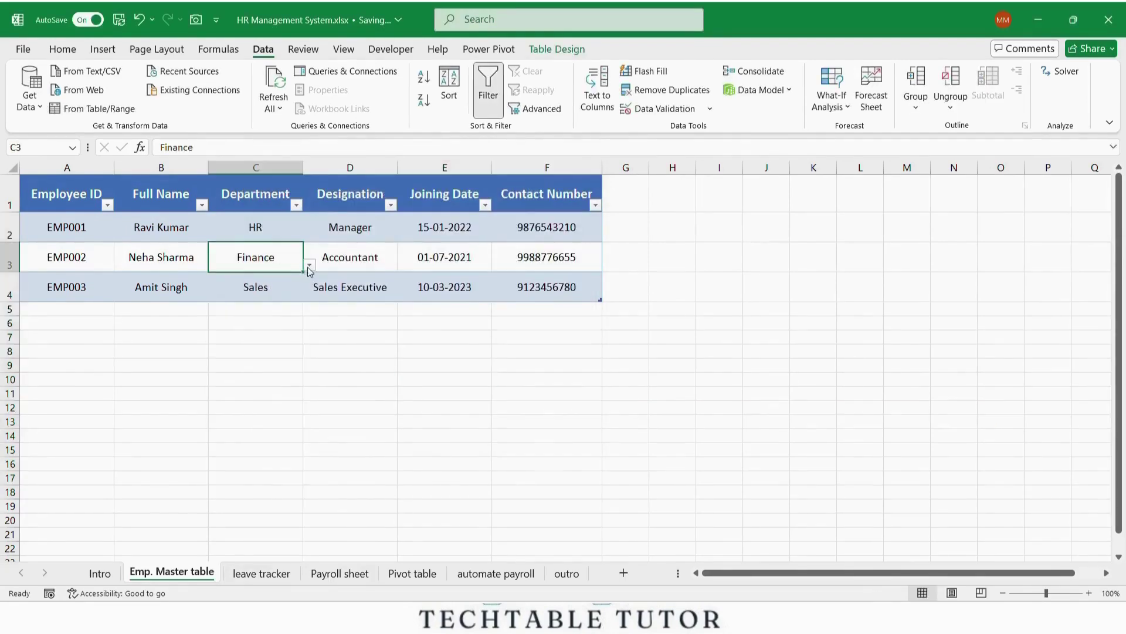
{"action": "left_click", "coordinate": [310, 265]}
{"action": "left_click_drag", "start_coordinate": [444, 227], "coordinate": [445, 287]}
Apply the Short Date number format to the Joining Date values E2:E4
{"action": "left_click", "coordinate": [63, 50]}
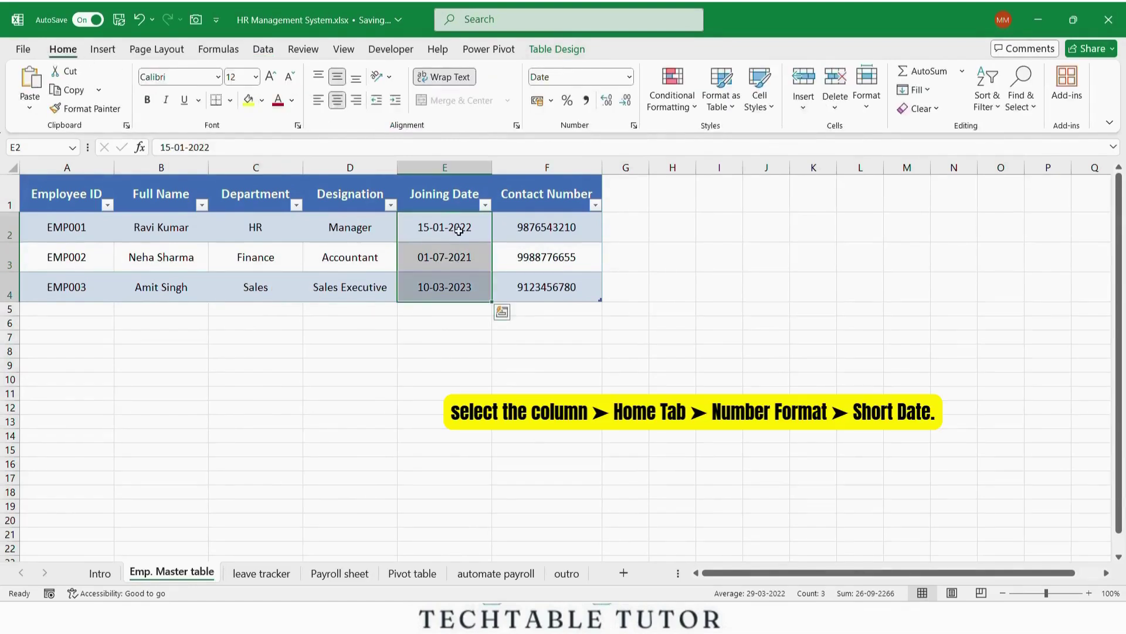
{"action": "left_click", "coordinate": [628, 77]}
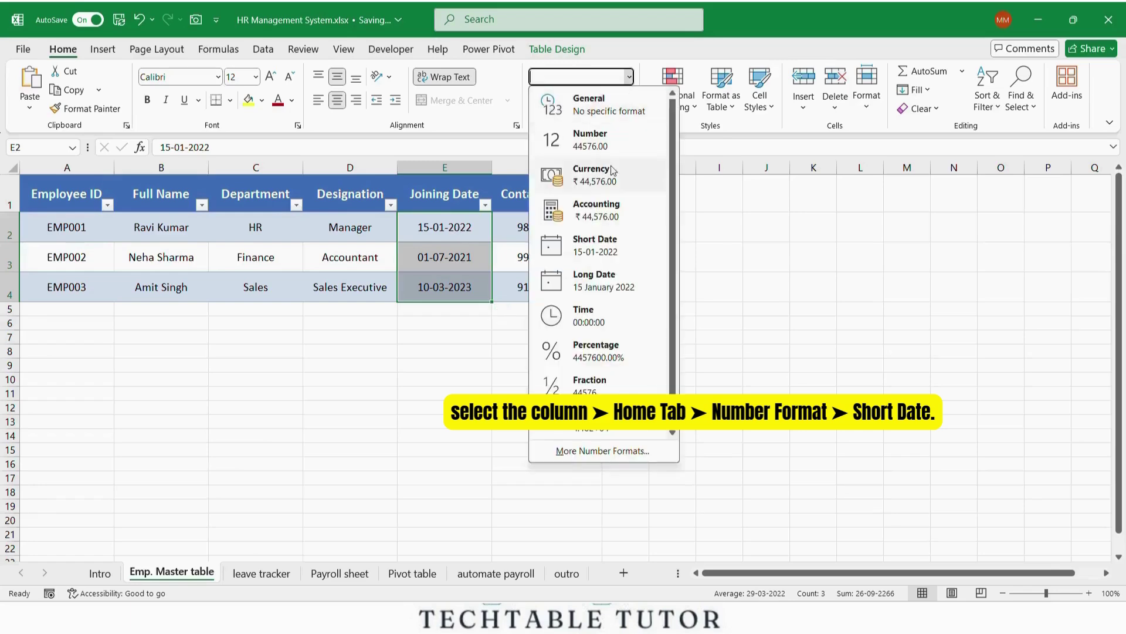
{"action": "left_click", "coordinate": [612, 247]}
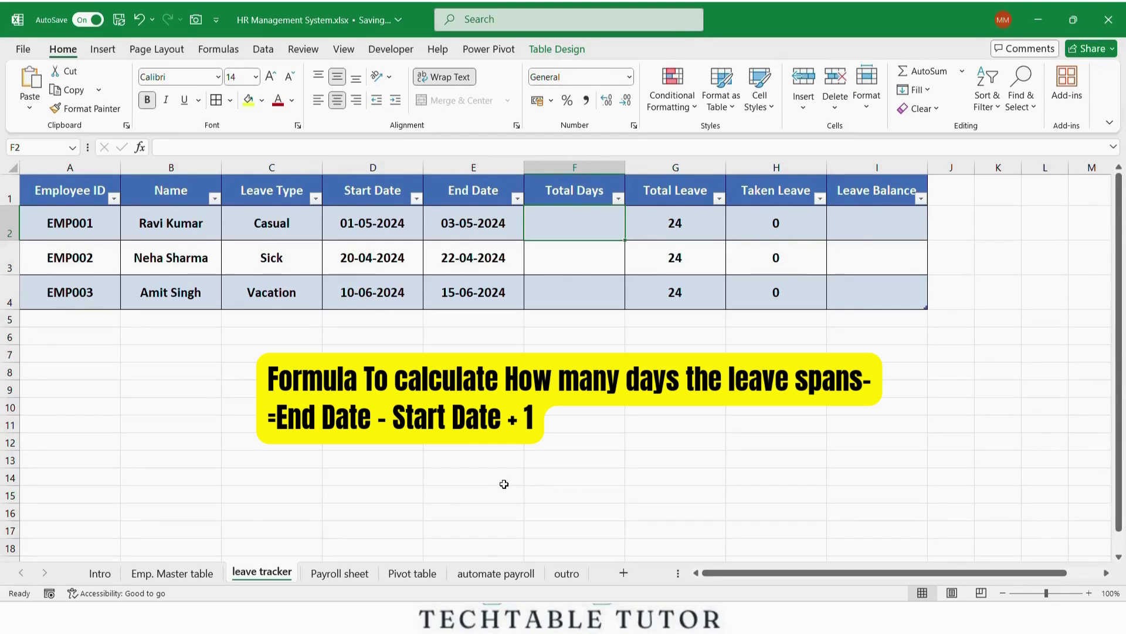
Try an End Date minus Start Date formula for Total Days, then undo it
{"action": "type", "text": "="}
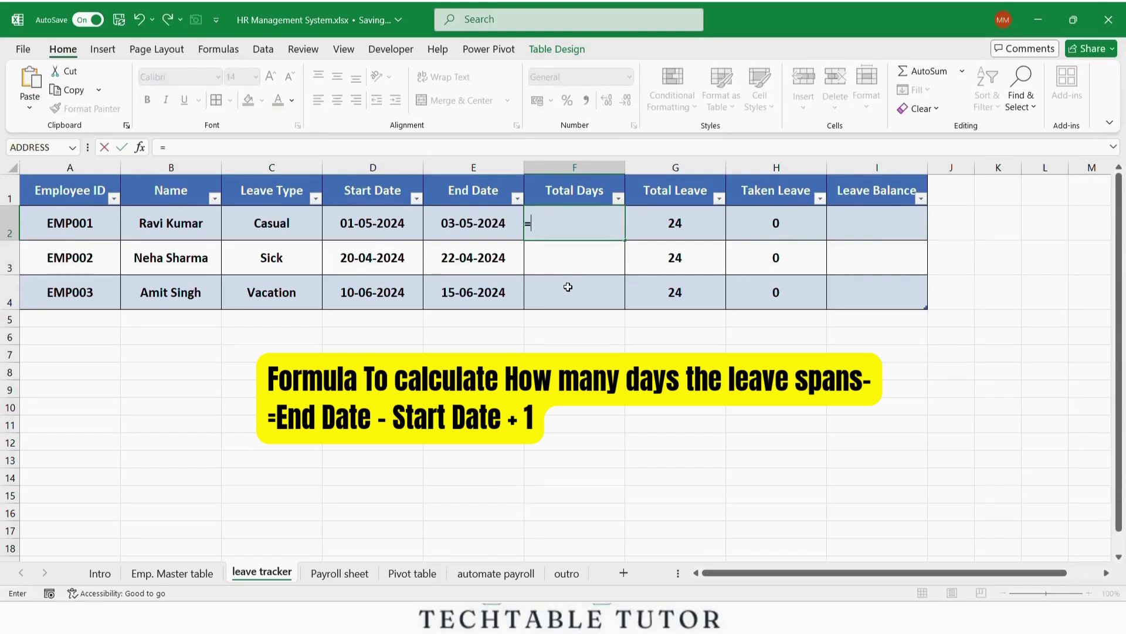
{"action": "left_click", "coordinate": [454, 223]}
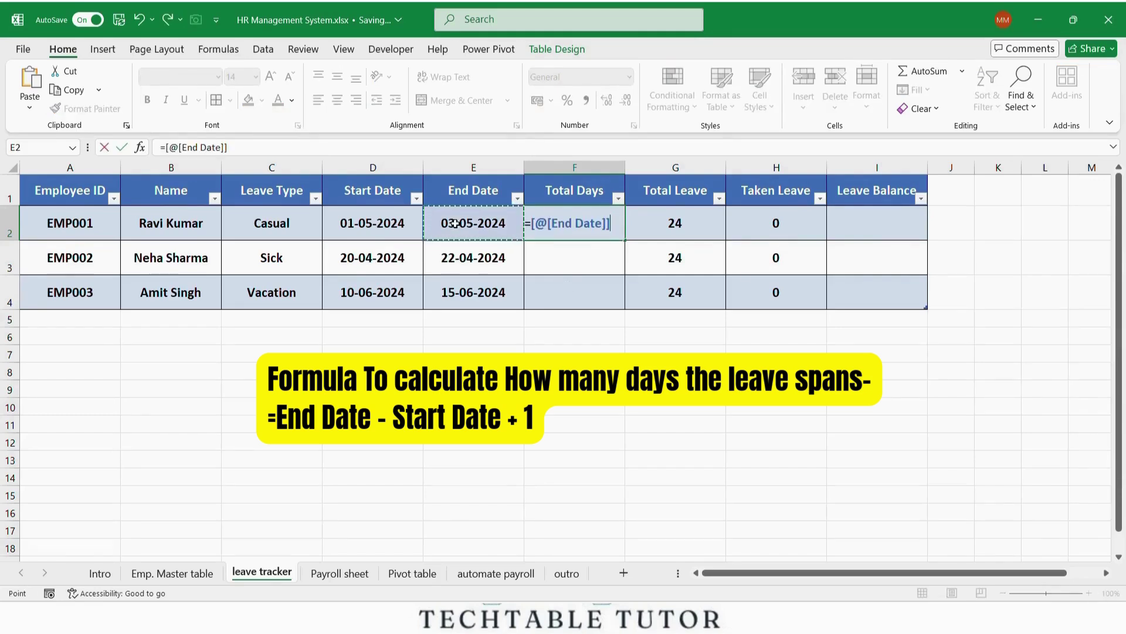
{"action": "type", "text": "-"}
{"action": "left_click", "coordinate": [392, 221]}
{"action": "type", "text": "+1"}
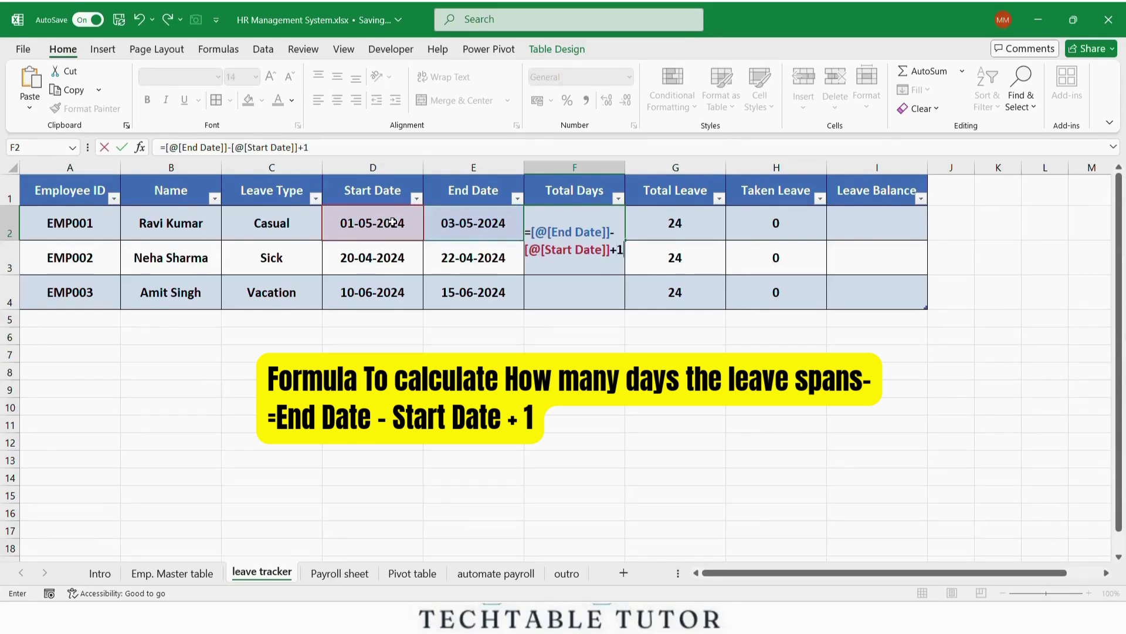
{"action": "key", "text": "Return"}
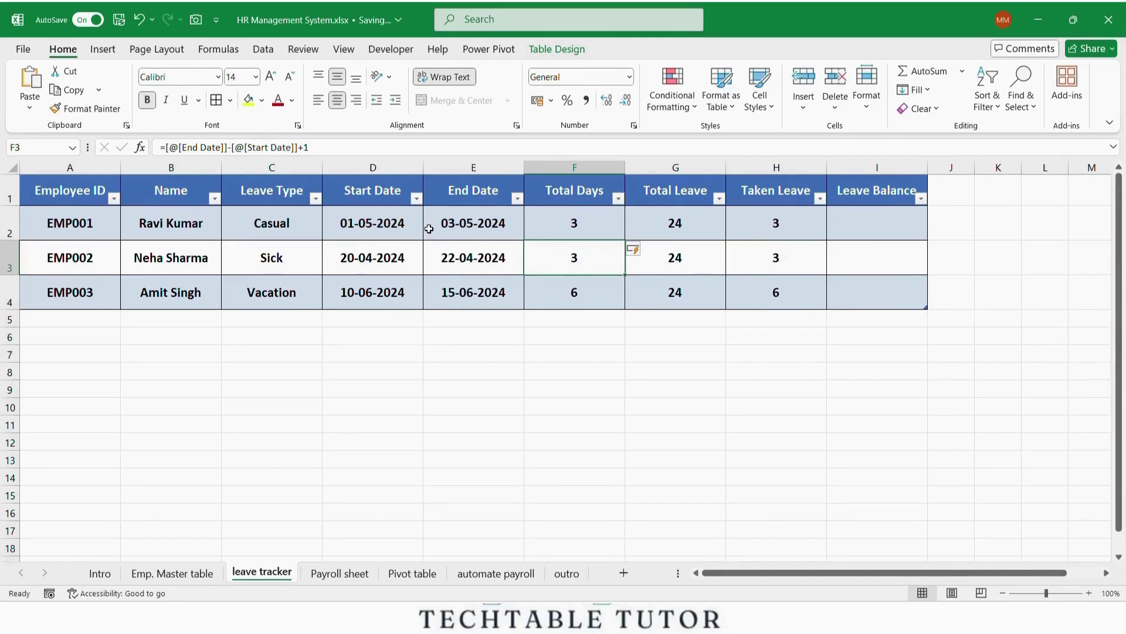
{"action": "left_click", "coordinate": [552, 232]}
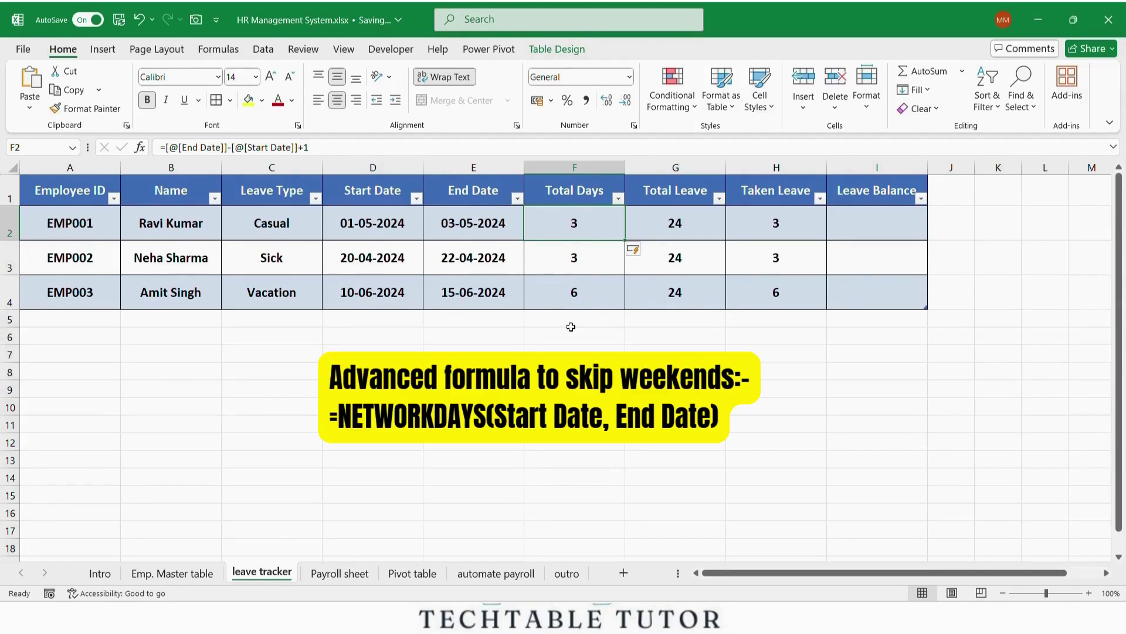
{"action": "key", "text": "ctrl+z"}
{"action": "key", "text": "ctrl+z"}
Enter =NETWORKDAYS(start date, end date) in Total Days, giving 3, 1 and 5
{"action": "double_click", "coordinate": [607, 238]}
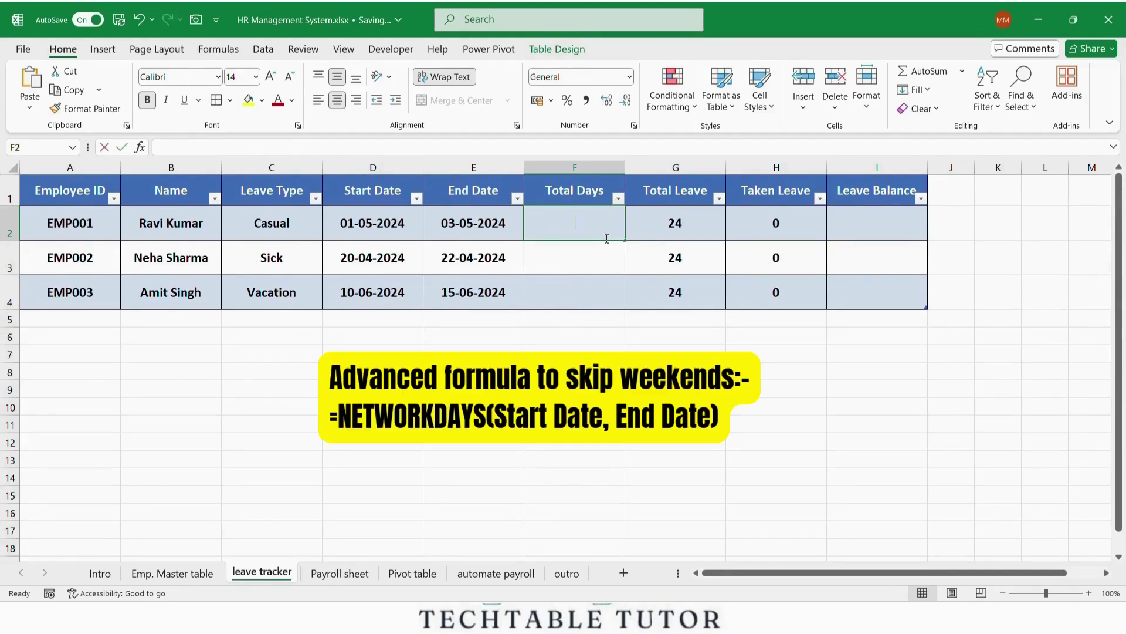
{"action": "type", "text": "=net"}
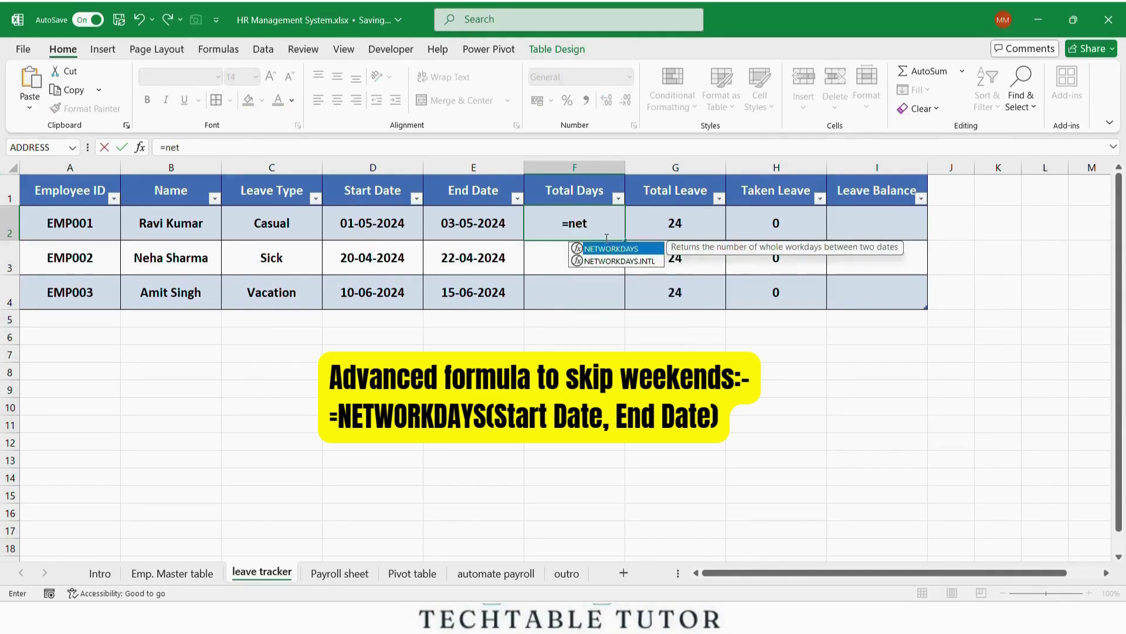
{"action": "key", "text": "Tab"}
{"action": "left_click", "coordinate": [370, 228]}
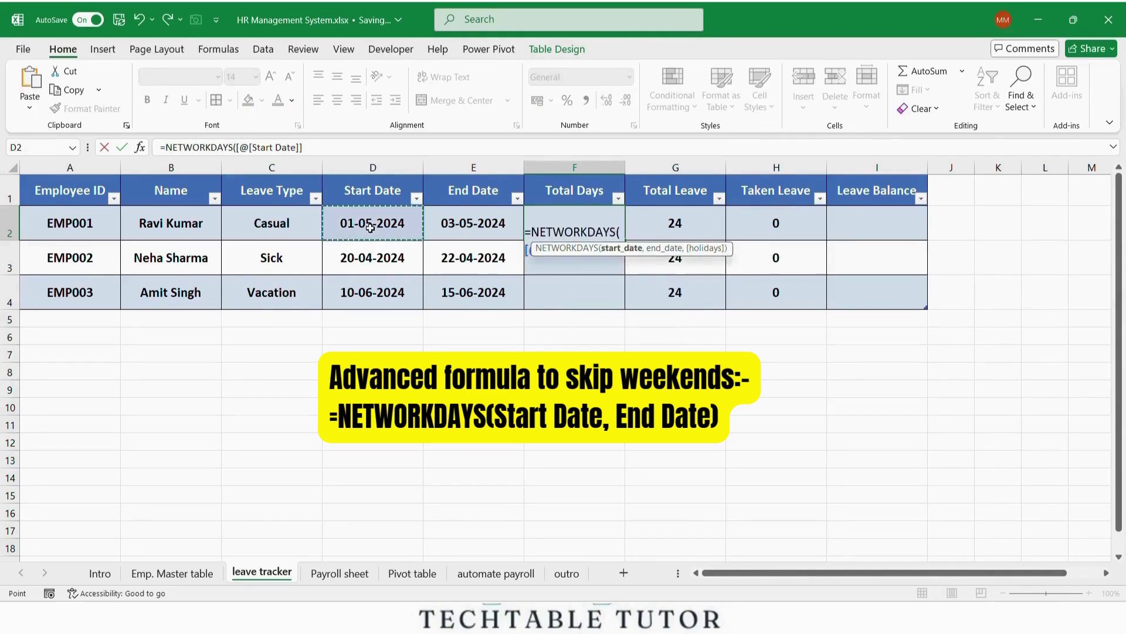
{"action": "type", "text": ","}
{"action": "left_click", "coordinate": [475, 225]}
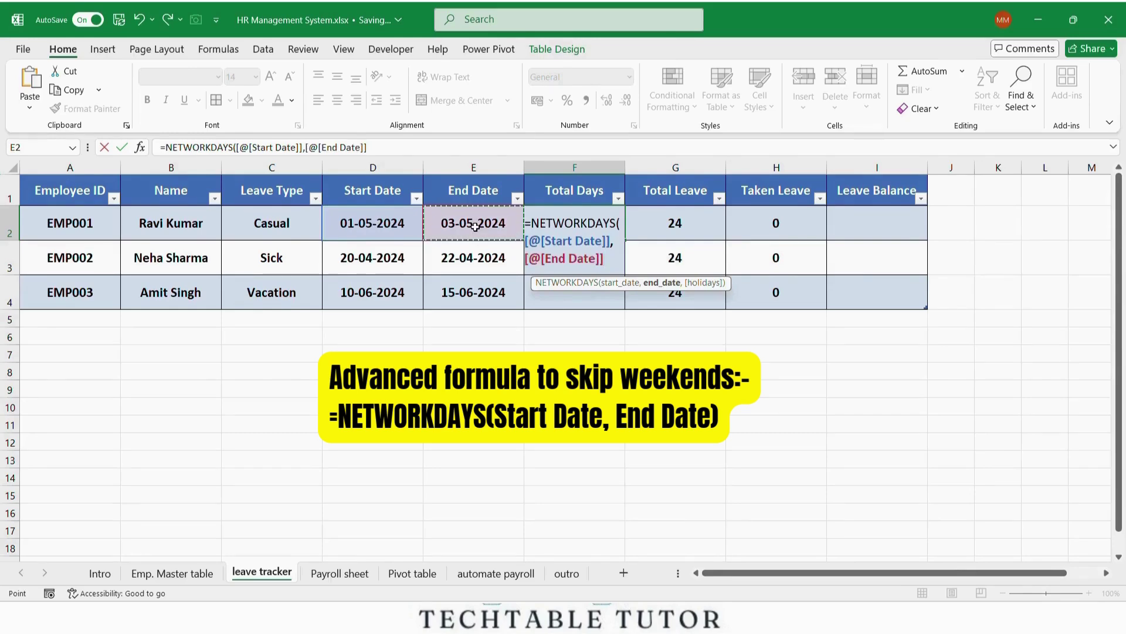
{"action": "type", "text": ")"}
{"action": "key", "text": "Return"}
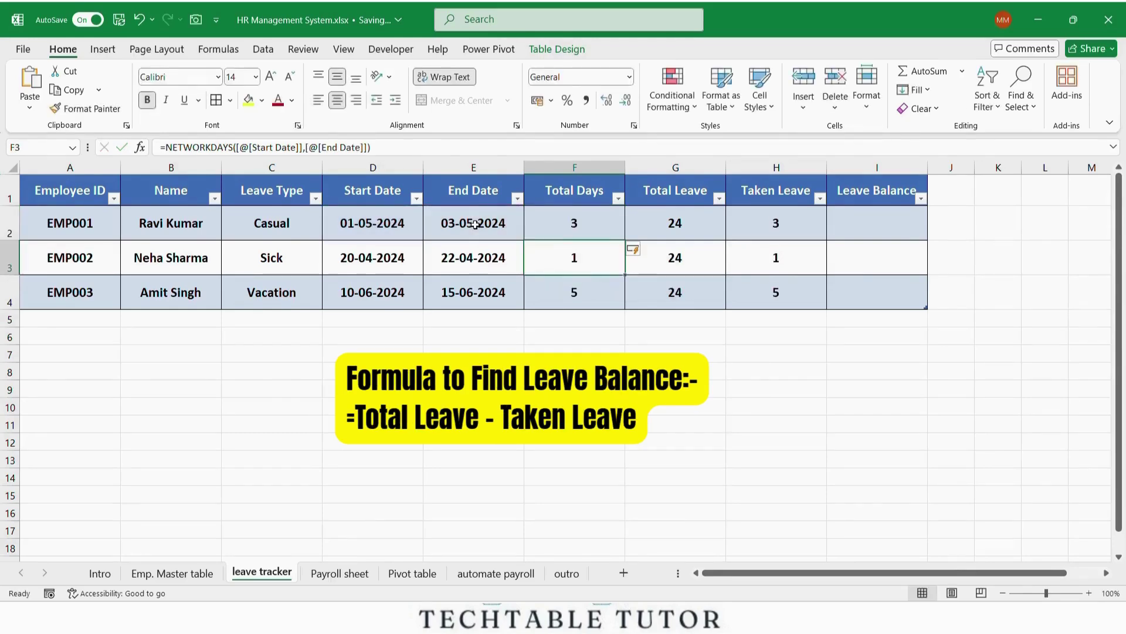
Enter Total Leave minus Taken Leave in Leave Balance I2:I4 and select the results
{"action": "left_click", "coordinate": [877, 223]}
{"action": "type", "text": "="}
{"action": "left_click", "coordinate": [622, 218]}
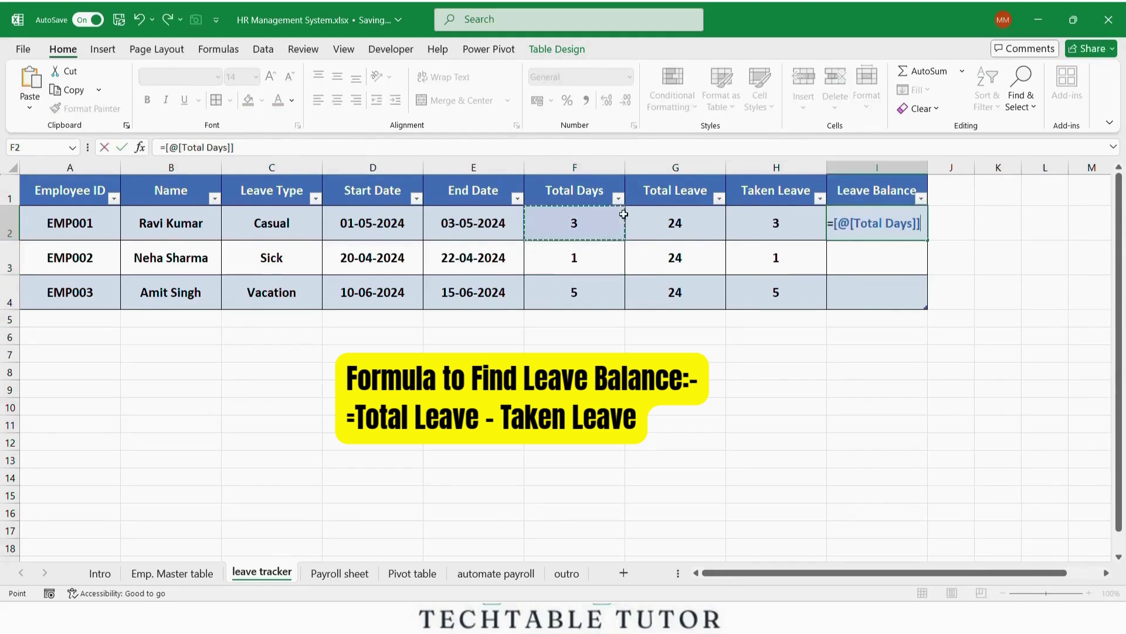
{"action": "left_click", "coordinate": [657, 218]}
{"action": "type", "text": "-"}
{"action": "left_click", "coordinate": [749, 228]}
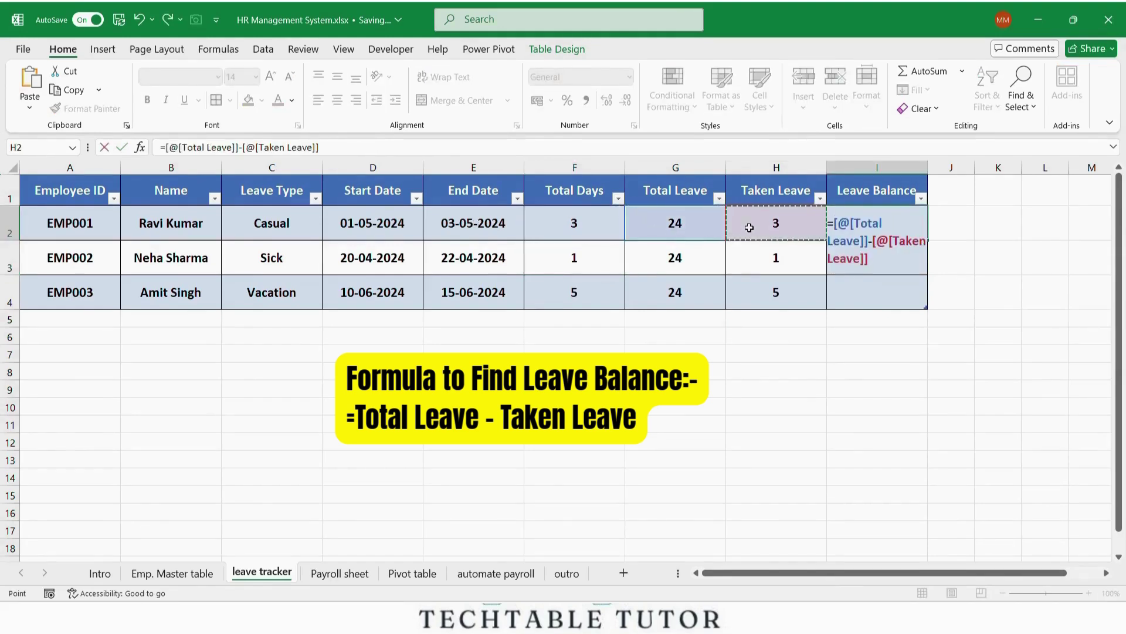
{"action": "key", "text": "ctrl+Return"}
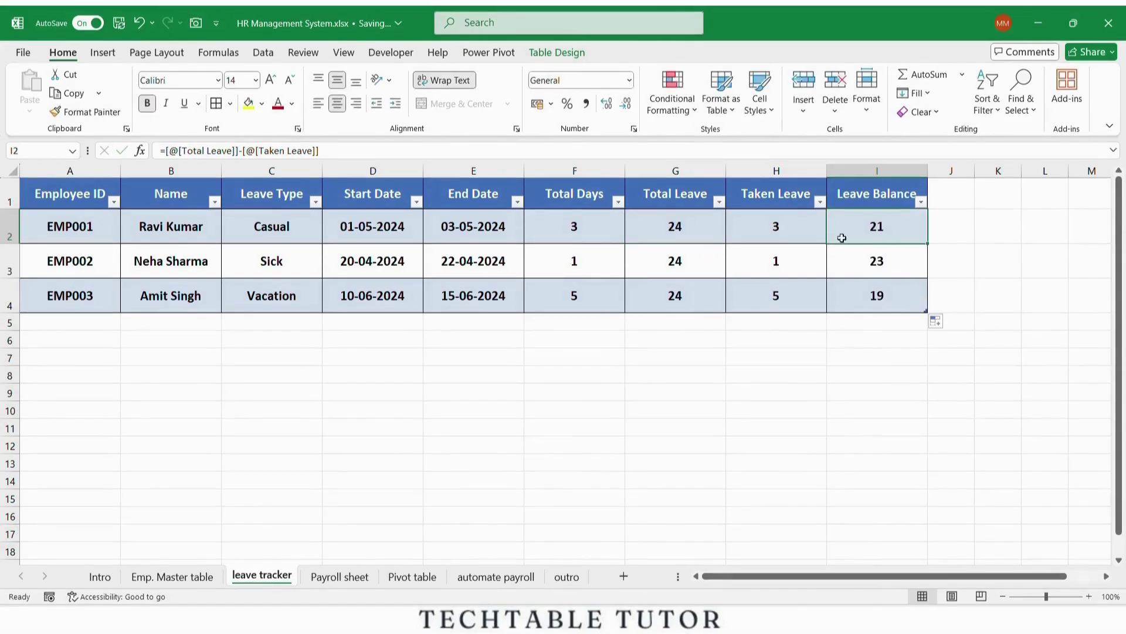
{"action": "left_click_drag", "start_coordinate": [844, 234], "coordinate": [847, 286]}
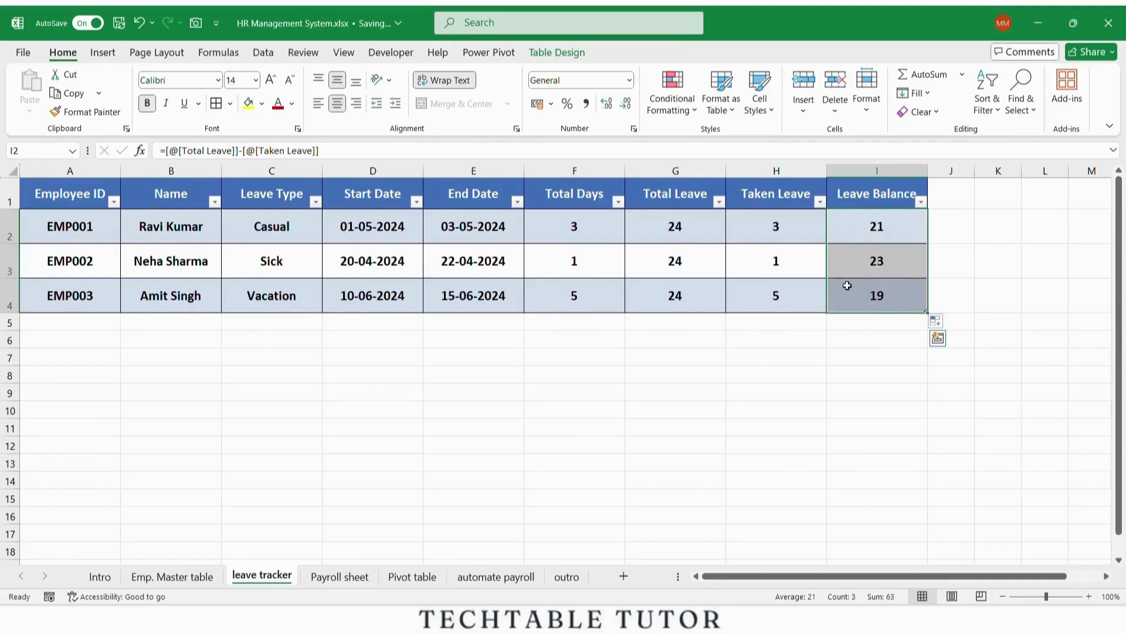
Create a formula-based conditional format (=I2<=2) for Leave Balance with red fill
{"action": "left_click", "coordinate": [687, 112]}
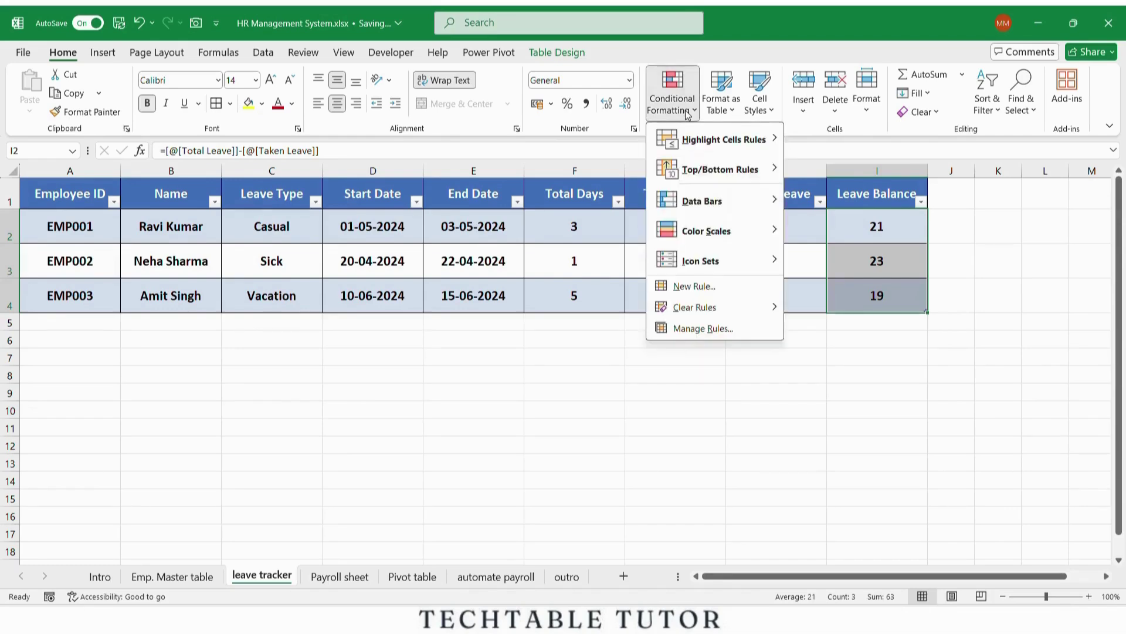
{"action": "left_click", "coordinate": [696, 288]}
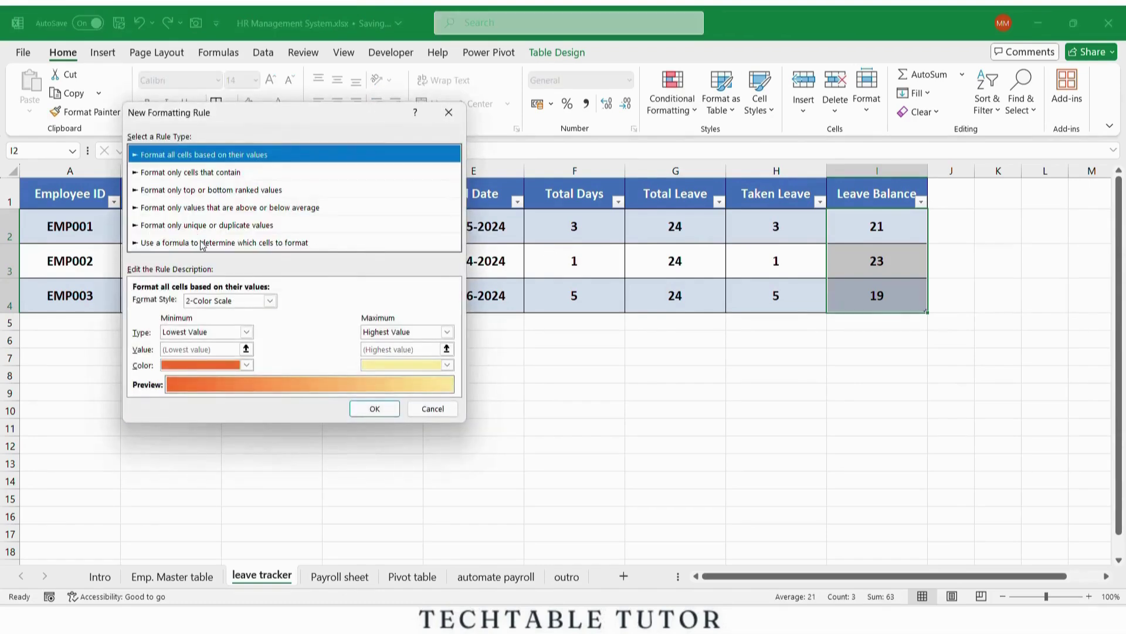
{"action": "left_click", "coordinate": [202, 242]}
{"action": "left_click", "coordinate": [197, 300]}
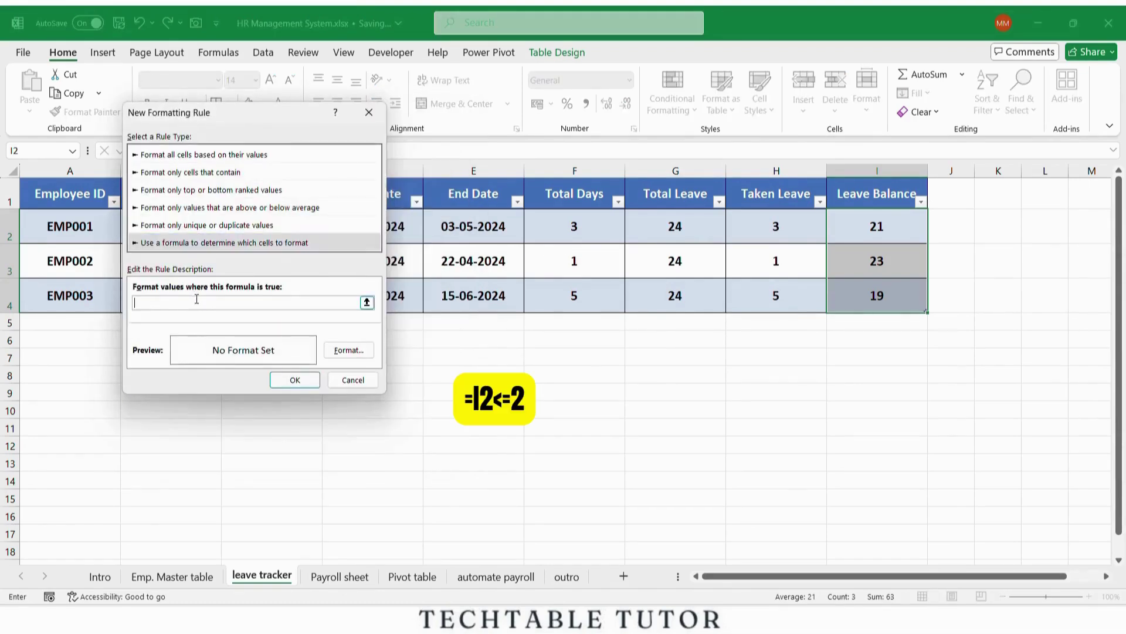
{"action": "type", "text": "=I2<=2"}
{"action": "left_click", "coordinate": [350, 350]}
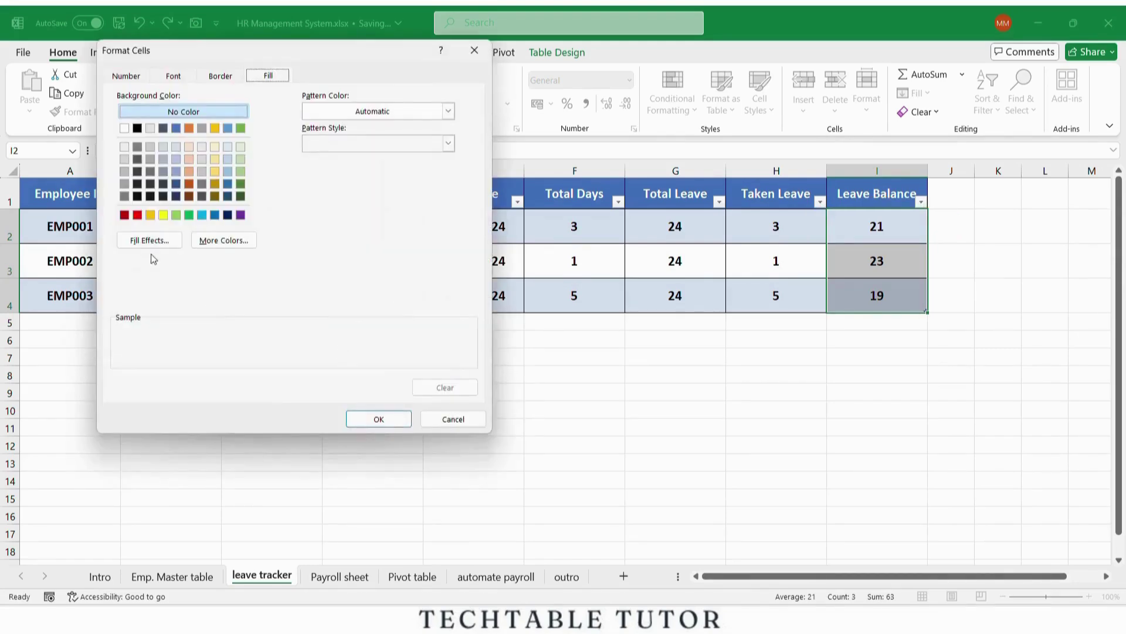
{"action": "left_click", "coordinate": [137, 214]}
Confirm the red-fill rule, then start a Net Salary formula in Payroll cell H2
{"action": "left_click", "coordinate": [379, 418]}
{"action": "left_click", "coordinate": [297, 379]}
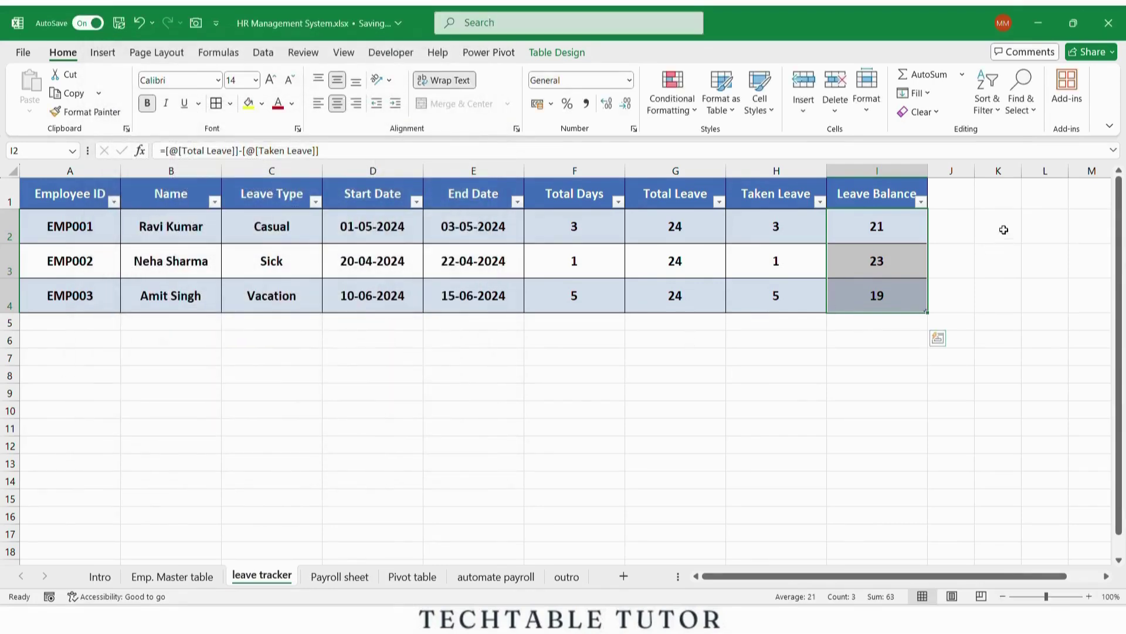
{"action": "left_click", "coordinate": [904, 231]}
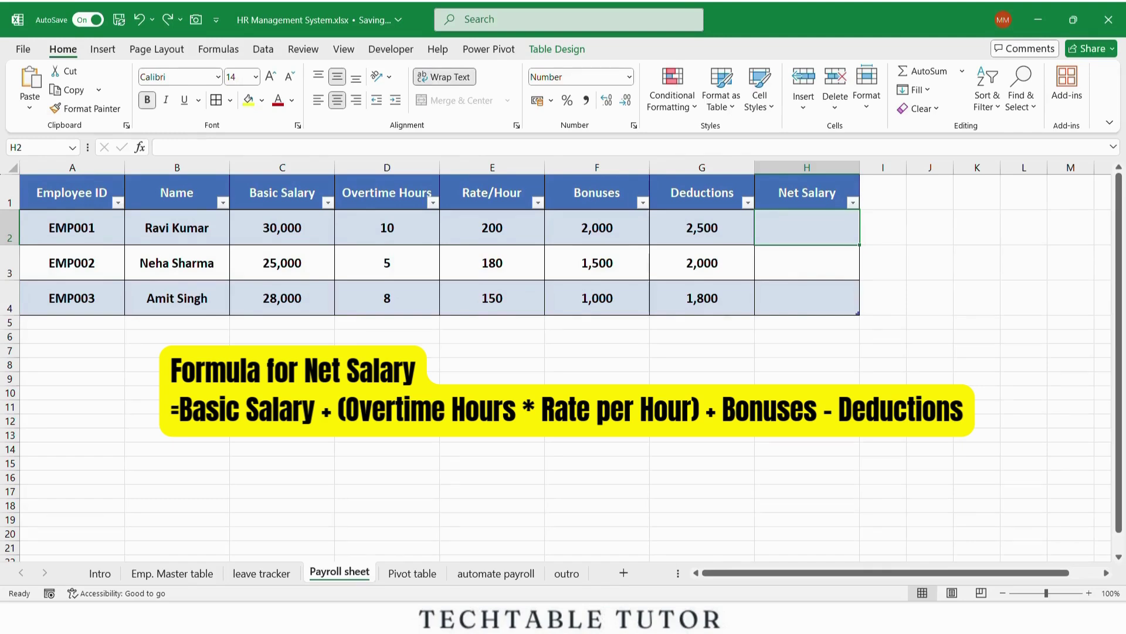
{"action": "type", "text": "="}
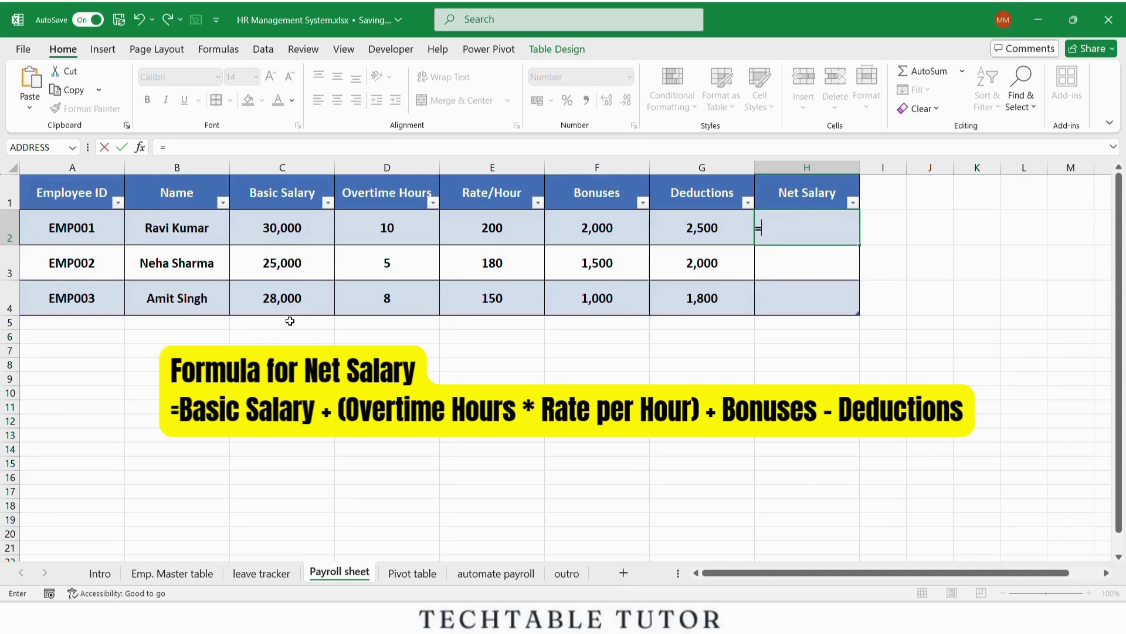
Build Net Salary as Basic + Overtime Hours×Rate/Hour + Bonuses − Deductions, giving 31,500, 25,400, 28,400
{"action": "left_click", "coordinate": [299, 234]}
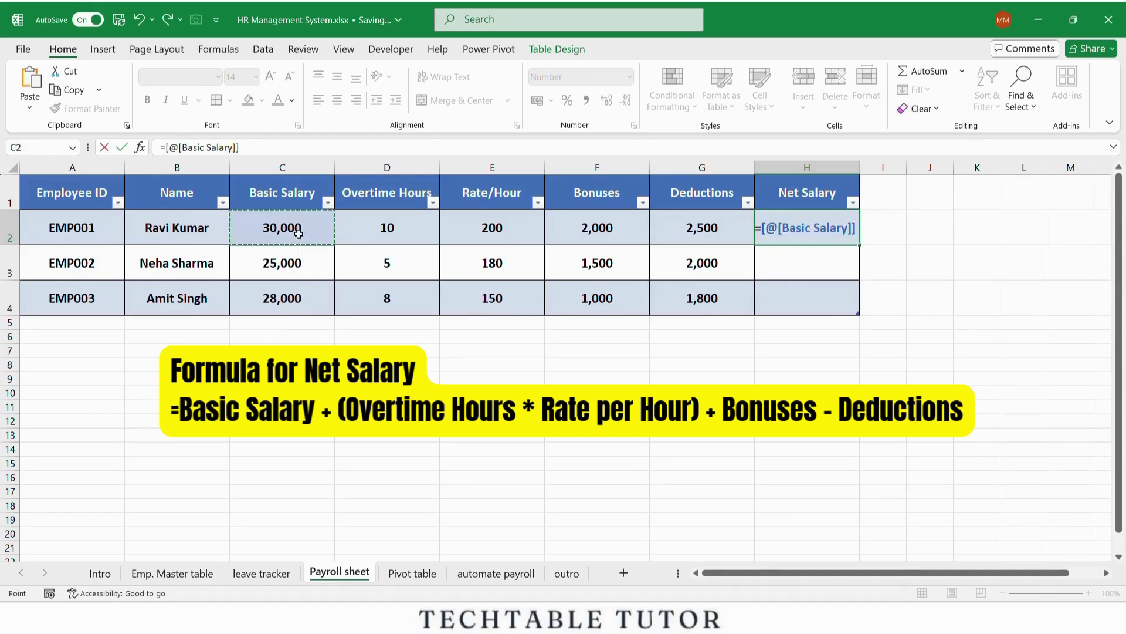
{"action": "type", "text": "+"}
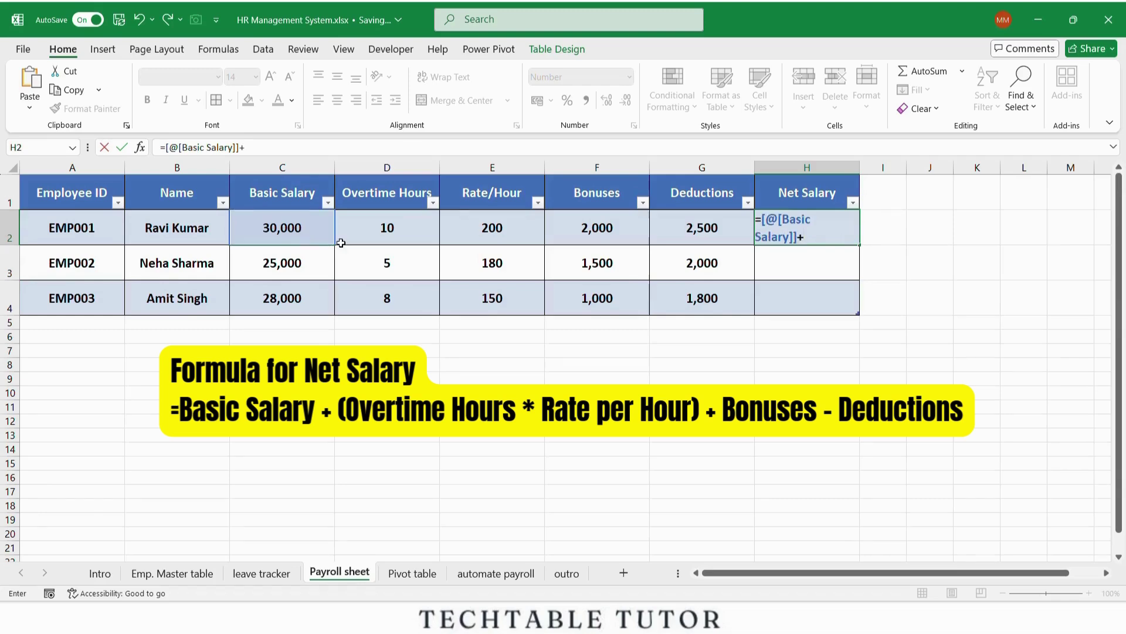
{"action": "type", "text": "("}
{"action": "left_click", "coordinate": [371, 232]}
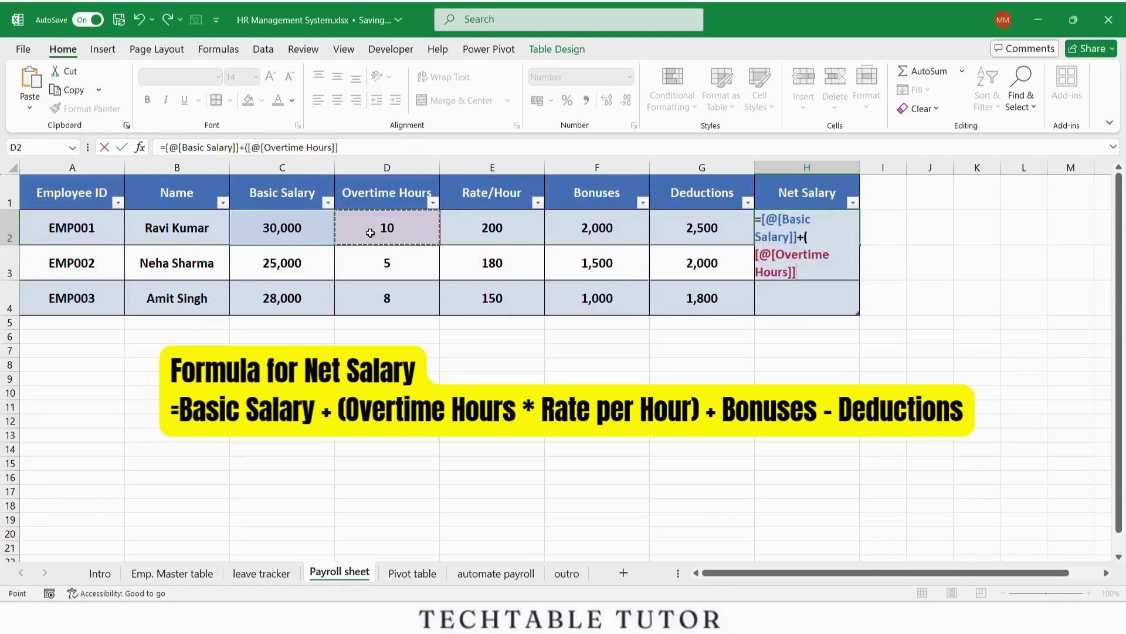
{"action": "type", "text": "*"}
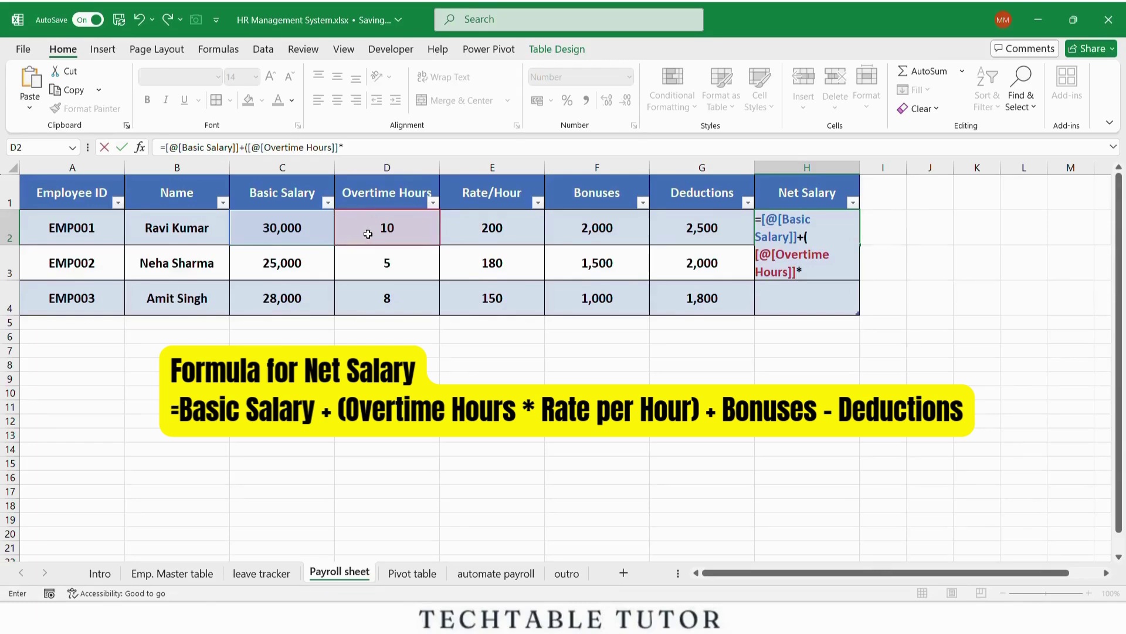
{"action": "left_click", "coordinate": [465, 236]}
{"action": "type", "text": ")+"}
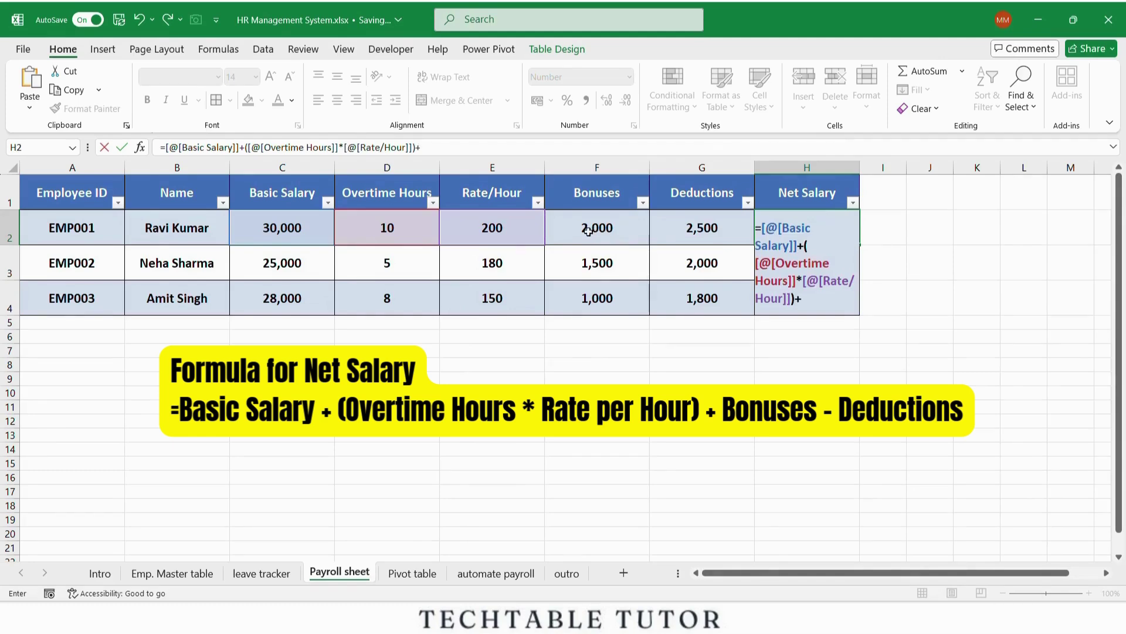
{"action": "left_click", "coordinate": [588, 231]}
{"action": "type", "text": "-"}
{"action": "left_click", "coordinate": [677, 235]}
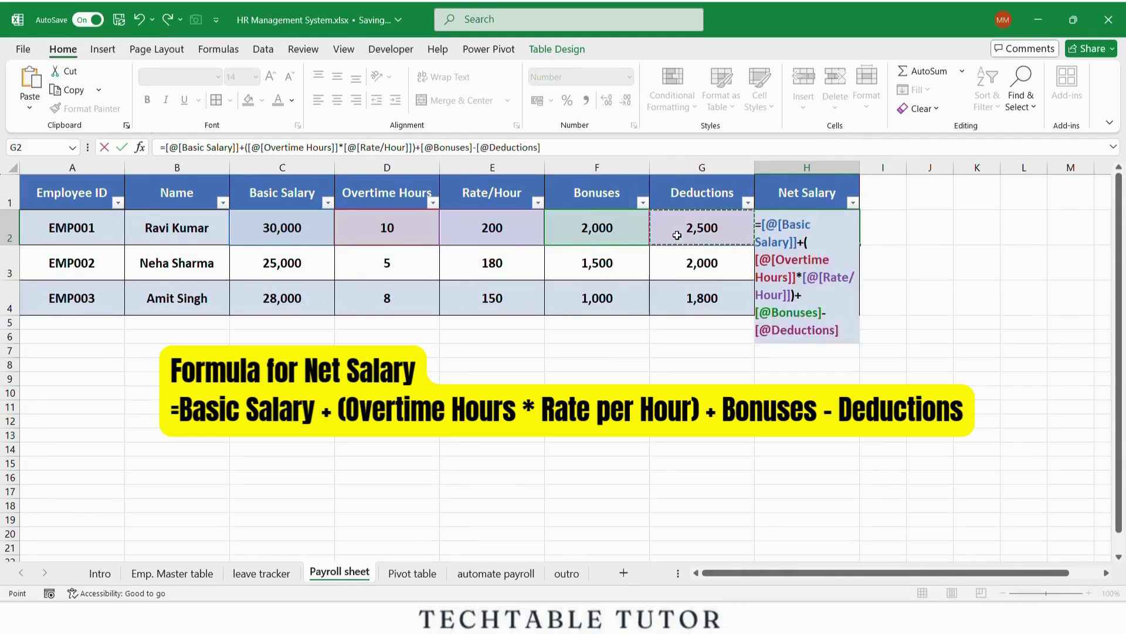
{"action": "key", "text": "Return"}
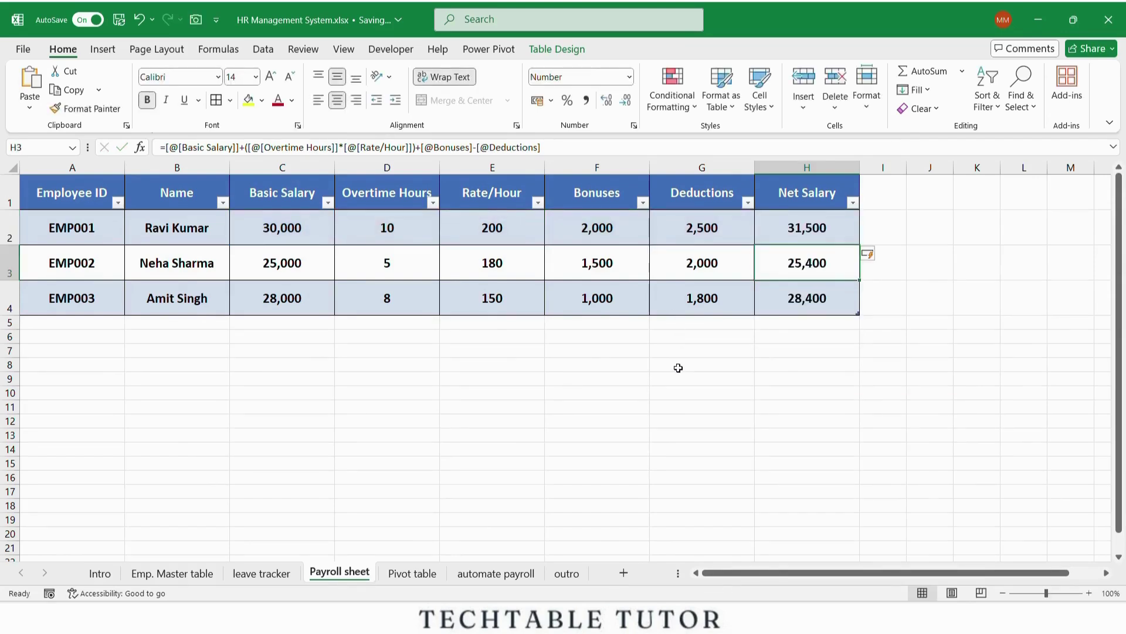
{"action": "left_click", "coordinate": [806, 168]}
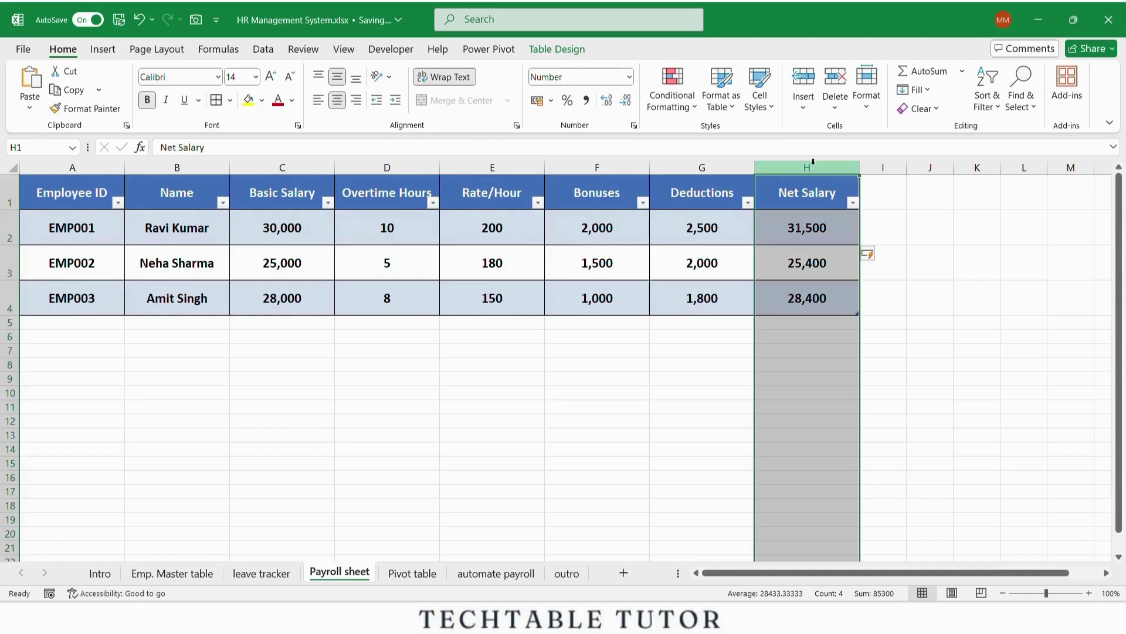
Open the Pivot table sheet and select the employee table A1:I4
{"action": "left_click", "coordinate": [535, 101]}
{"action": "left_click", "coordinate": [638, 364]}
{"action": "left_click", "coordinate": [413, 573]}
{"action": "left_click", "coordinate": [91, 205]}
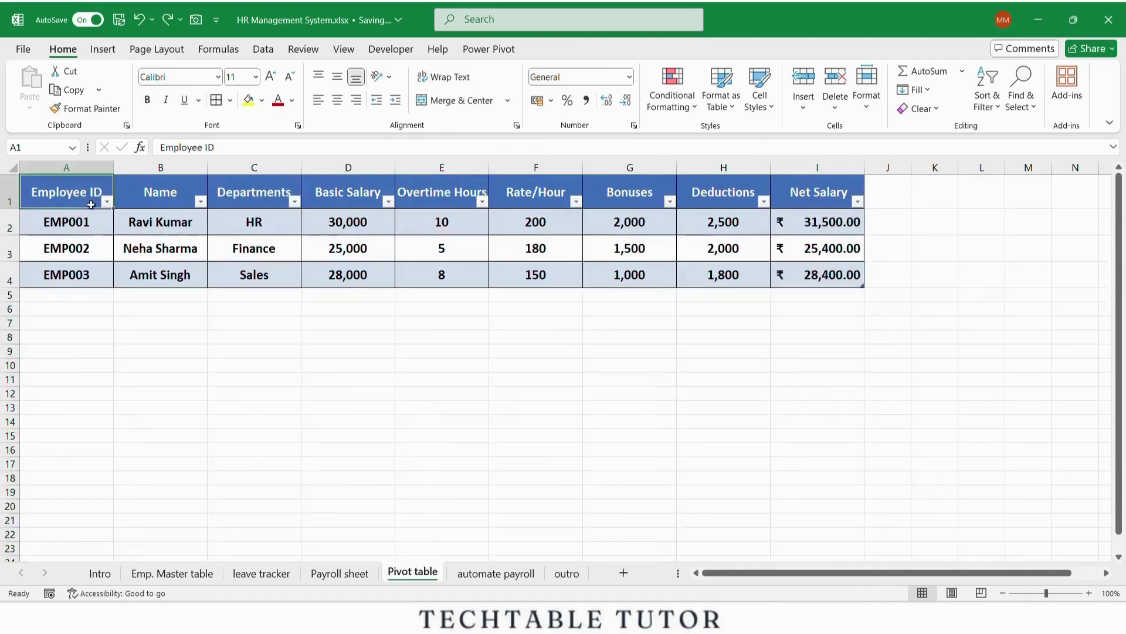
{"action": "left_click_drag", "start_coordinate": [91, 205], "coordinate": [832, 276]}
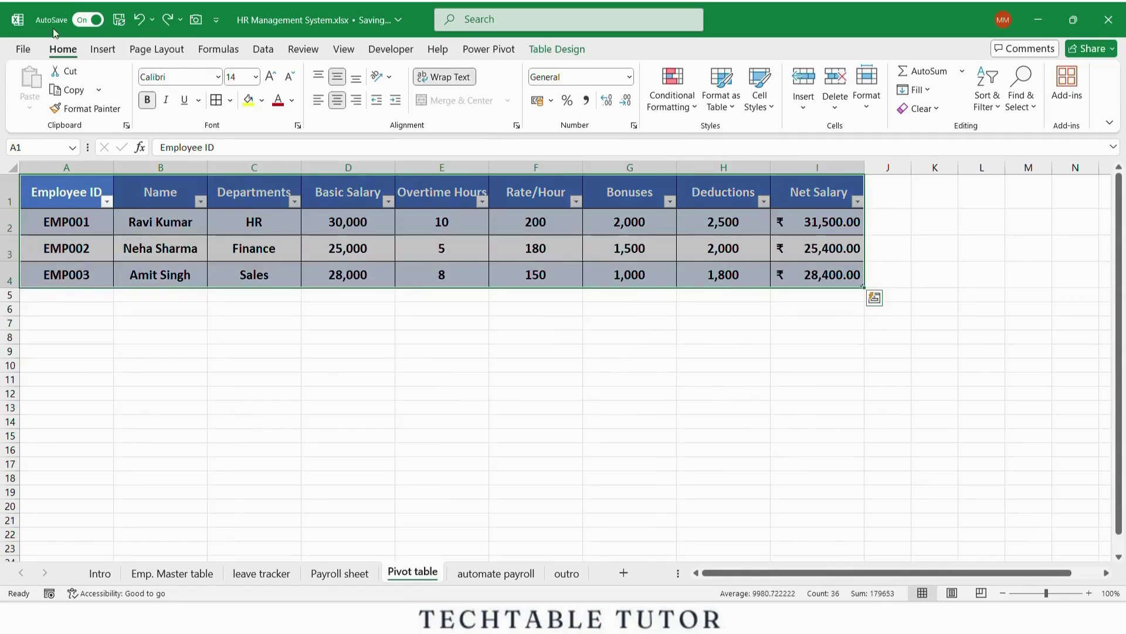
Insert a PivotTable from the table, placed on the existing sheet at A7
{"action": "left_click", "coordinate": [103, 49]}
{"action": "left_click", "coordinate": [40, 79]}
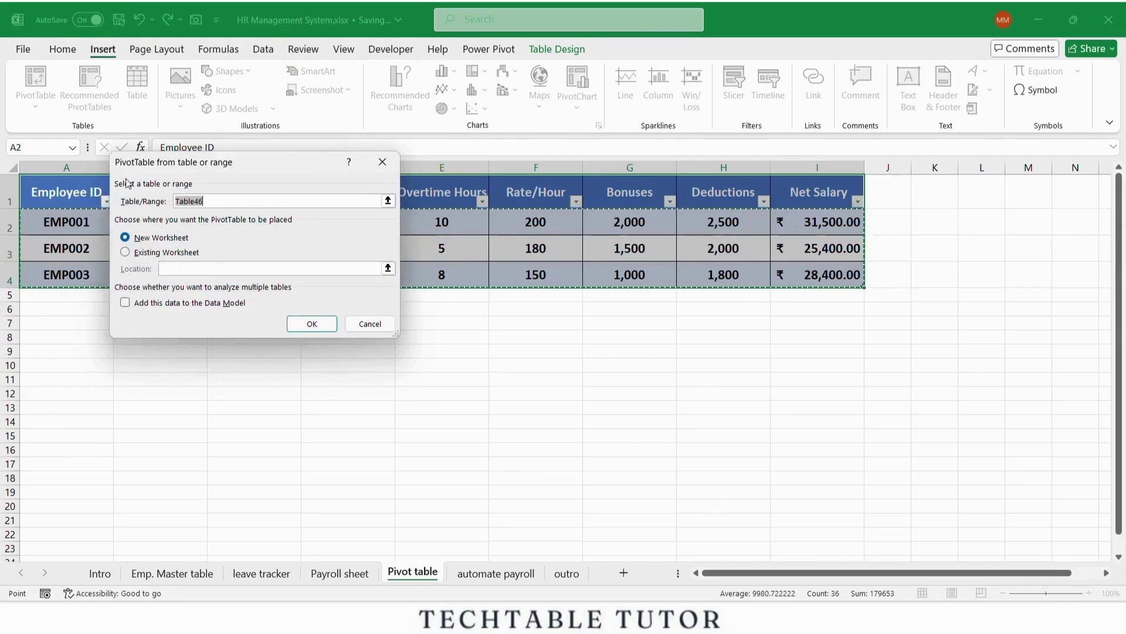
{"action": "left_click", "coordinate": [125, 253]}
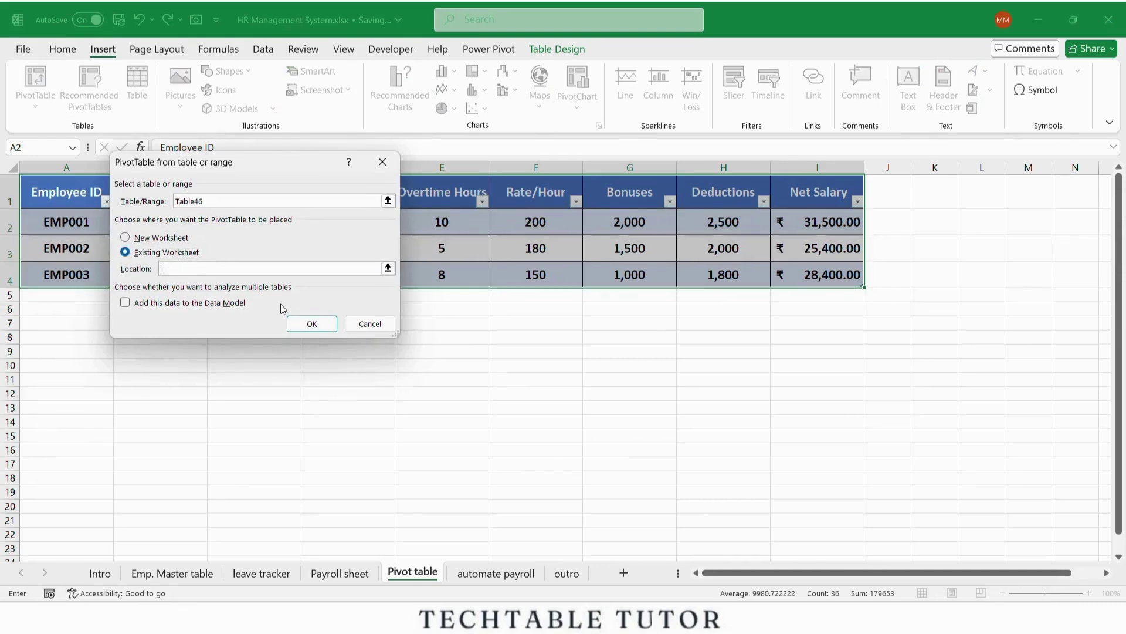
{"action": "left_click", "coordinate": [49, 318]}
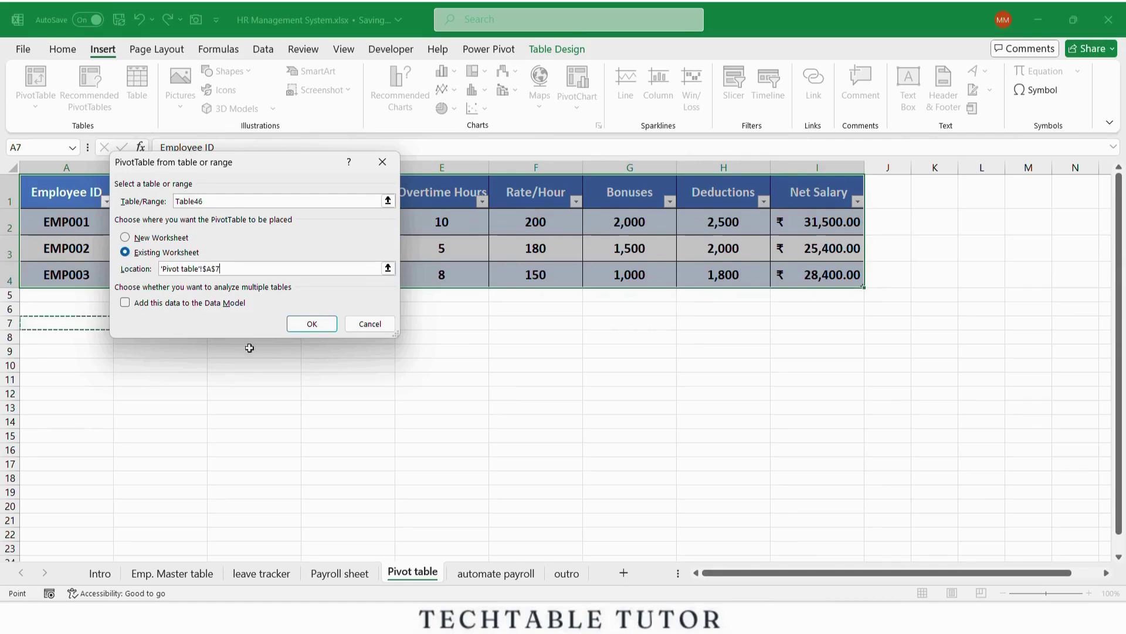
Create the pivot at A7 with Departments as rows, Count of Name and Sum of Basic Salary
{"action": "left_click", "coordinate": [312, 323]}
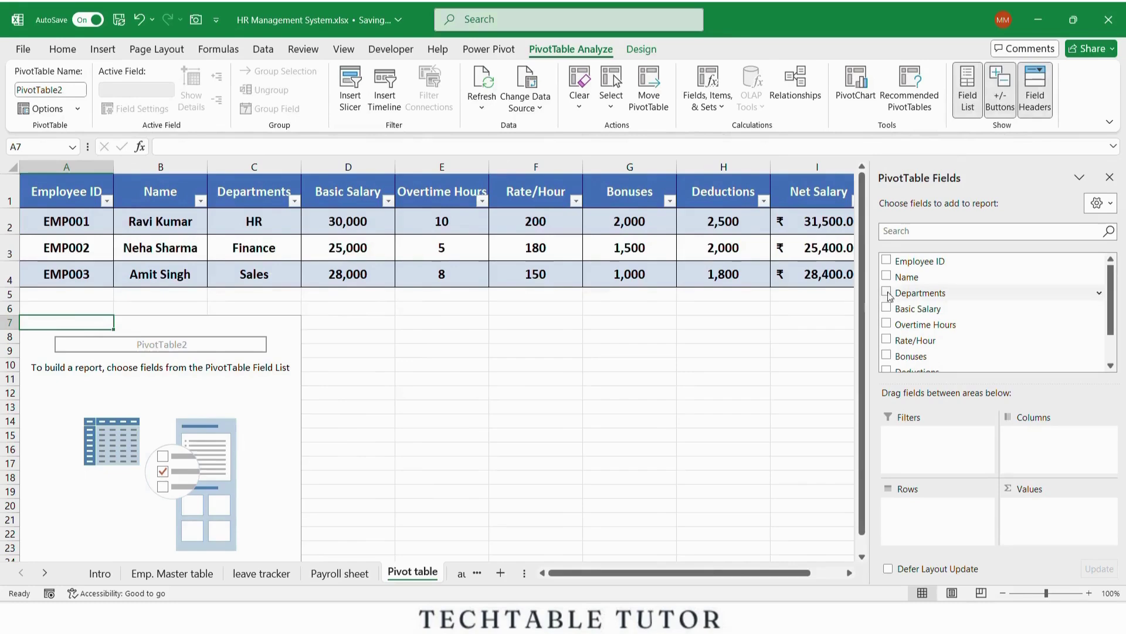
{"action": "left_click", "coordinate": [886, 292]}
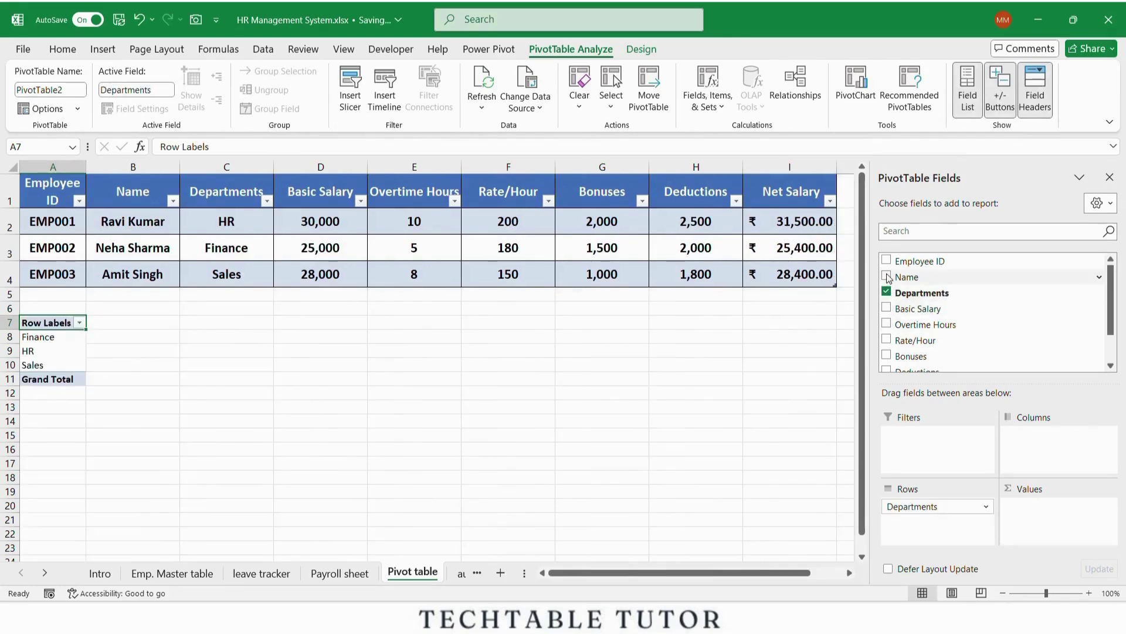
{"action": "left_click", "coordinate": [886, 276]}
{"action": "left_click_drag", "start_coordinate": [930, 522], "coordinate": [1030, 513]}
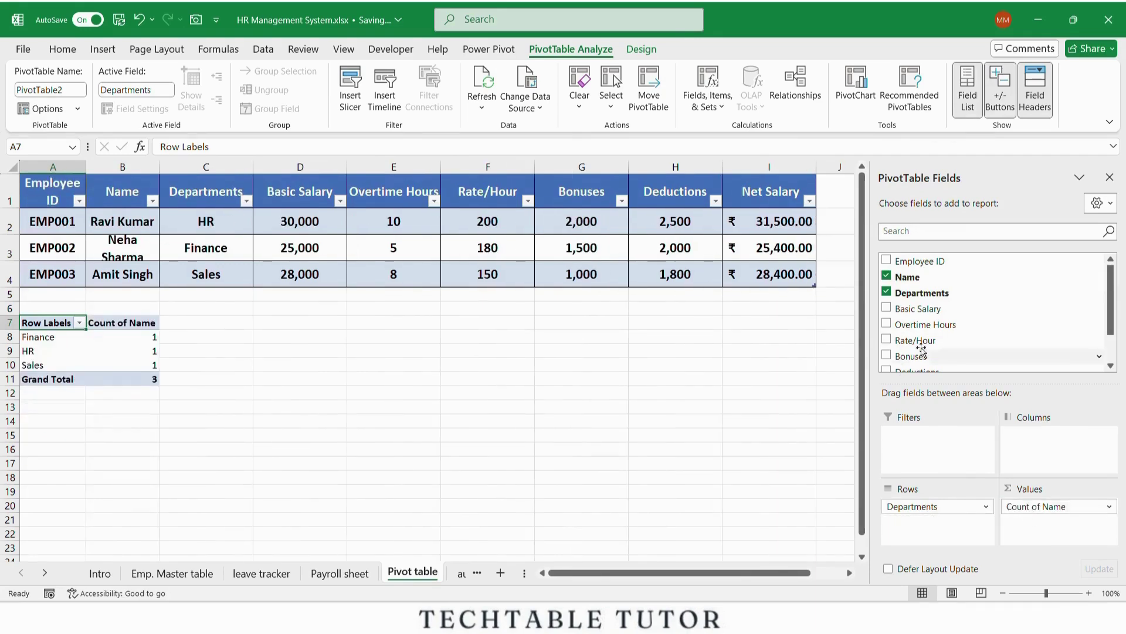
{"action": "left_click", "coordinate": [887, 308]}
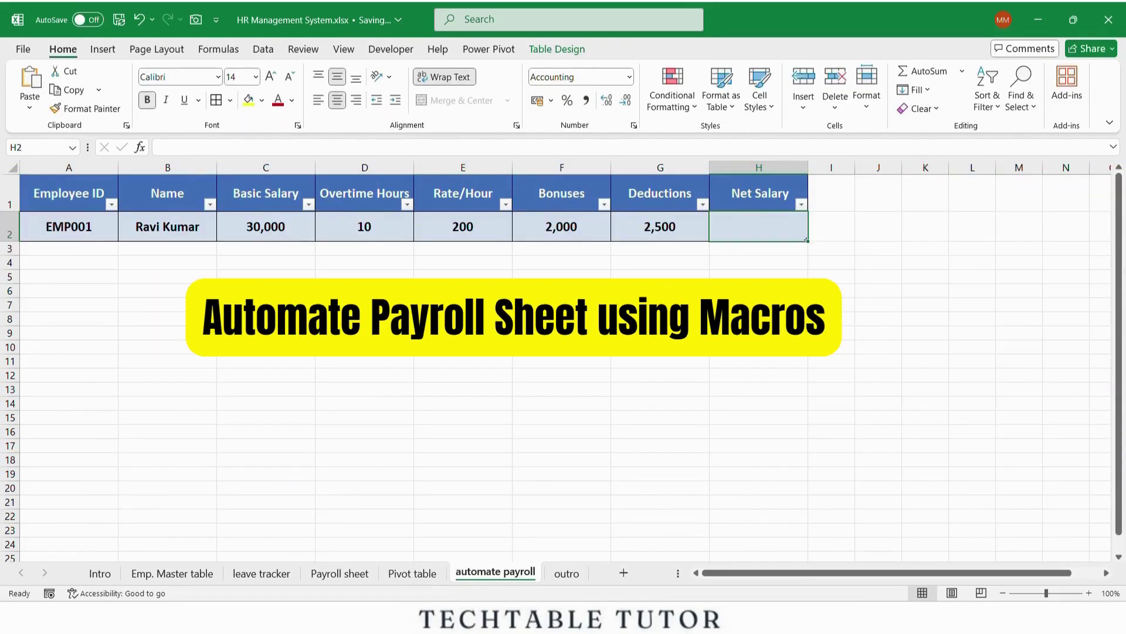
Record a macro named generatepayroll that pastes the Net Salary formula into H2
{"action": "left_click", "coordinate": [391, 48]}
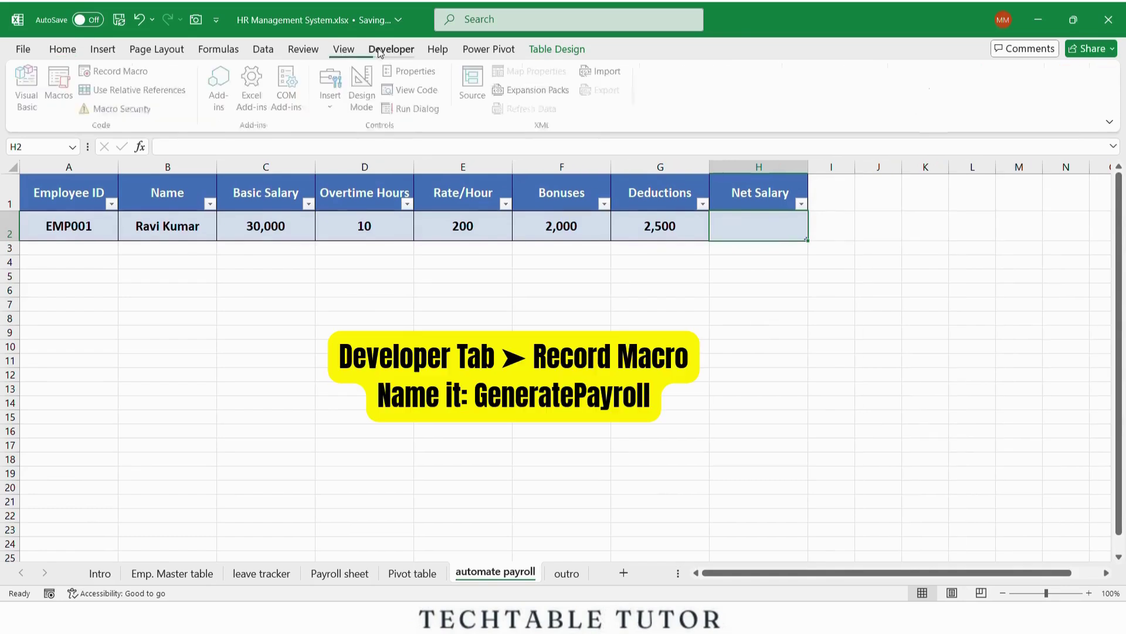
{"action": "left_click", "coordinate": [111, 72]}
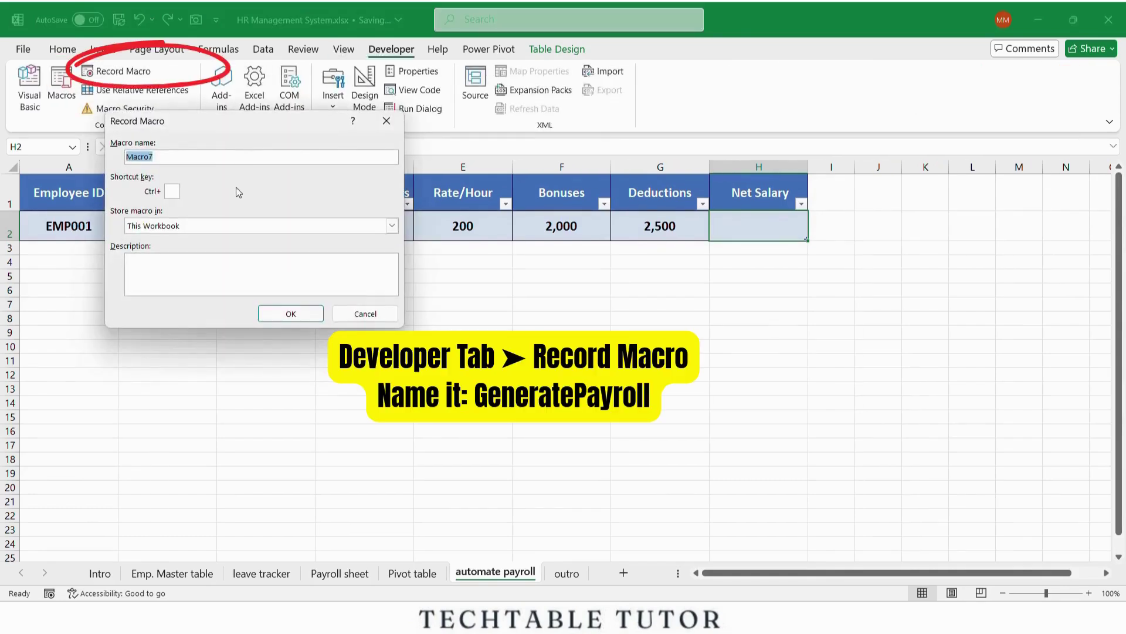
{"action": "type", "text": "generatep"}
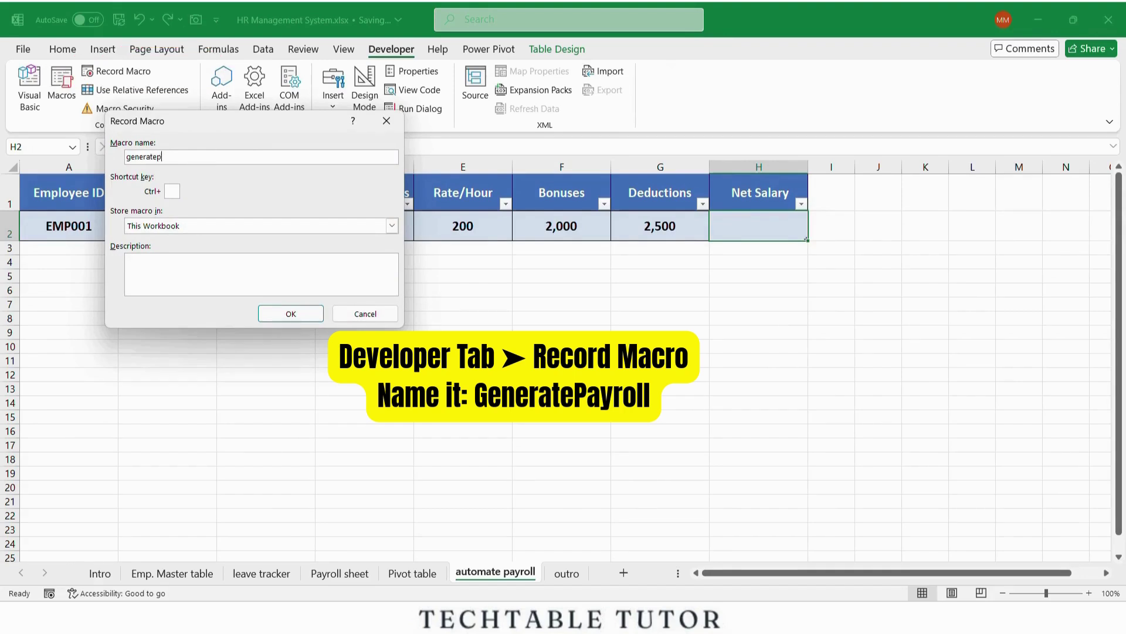
{"action": "type", "text": "ayroll"}
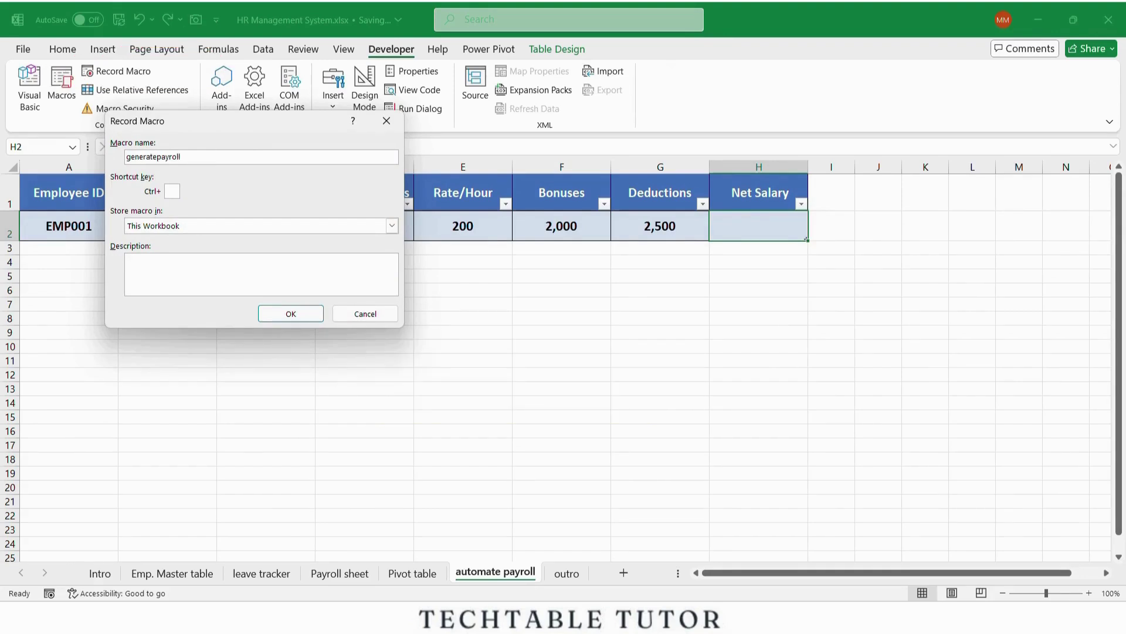
{"action": "key", "text": "Return"}
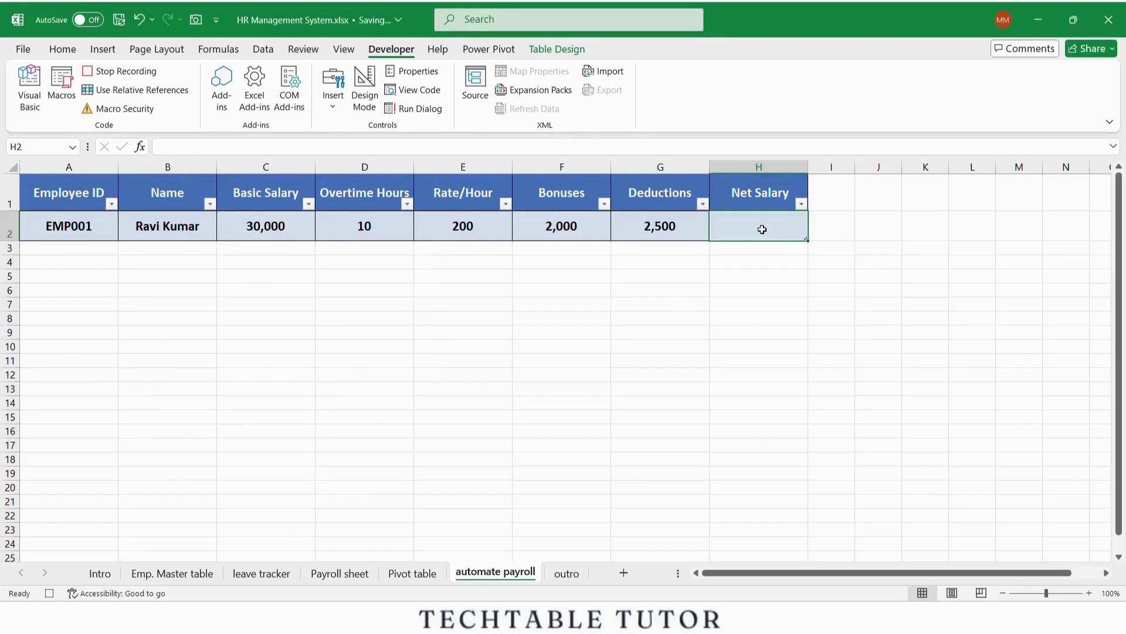
{"action": "key", "text": "ctrl+v"}
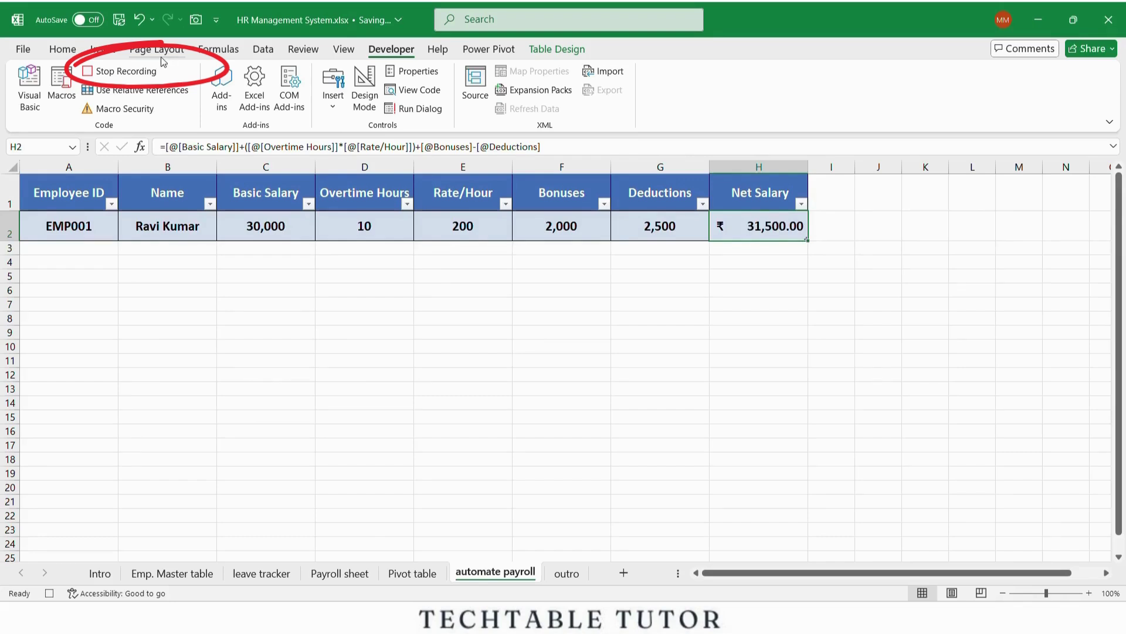
{"action": "left_click", "coordinate": [123, 71]}
Clear Net Salary in H2 and change the basic salary in C2 to 55,000
{"action": "key", "text": "Delete"}
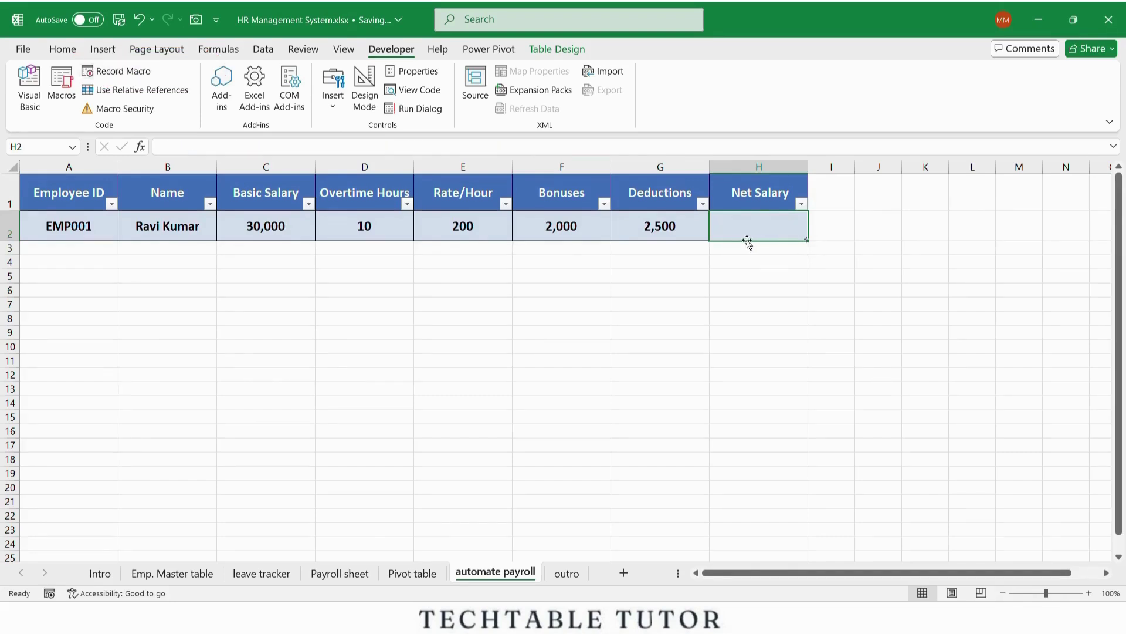
{"action": "left_click", "coordinate": [226, 236]}
{"action": "key", "text": "Delete"}
{"action": "type", "text": "55"}
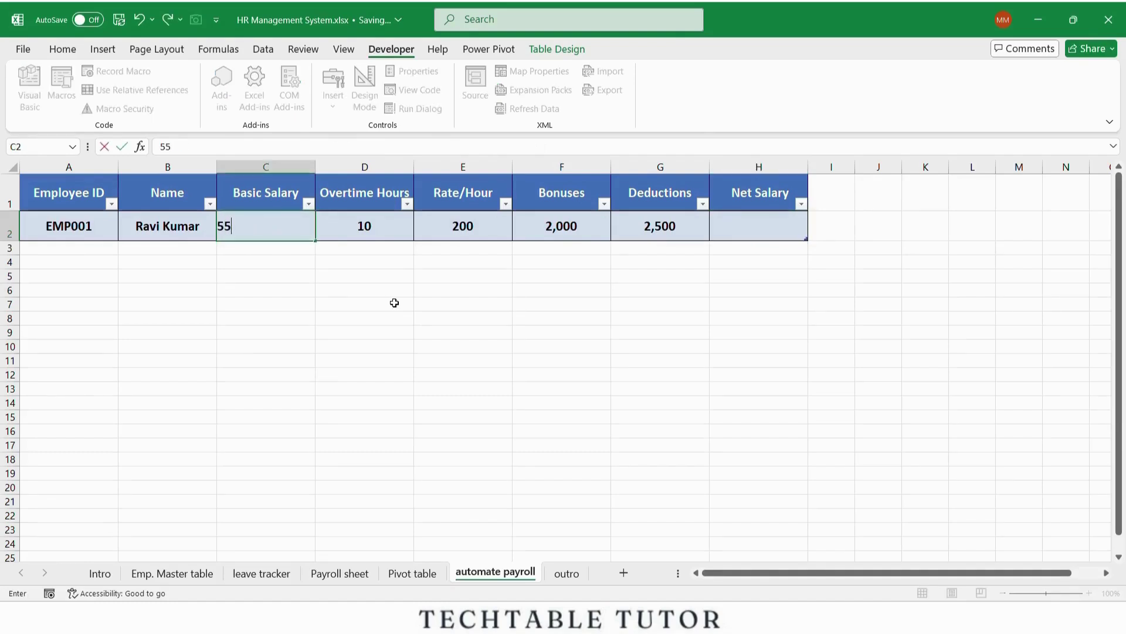
{"action": "type", "text": ",0000"}
{"action": "left_click", "coordinate": [831, 304]}
{"action": "left_click", "coordinate": [365, 346]}
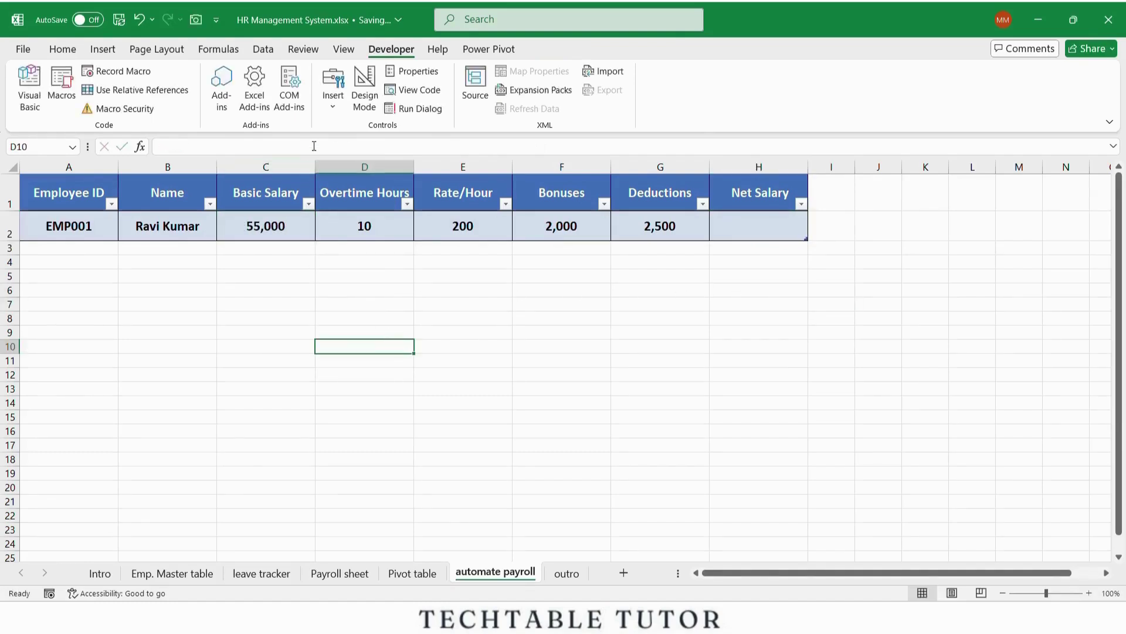
Draw a button running generatepayroll near D5, click it, then begin a new C2 value
{"action": "left_click", "coordinate": [333, 89]}
{"action": "left_click", "coordinate": [327, 147]}
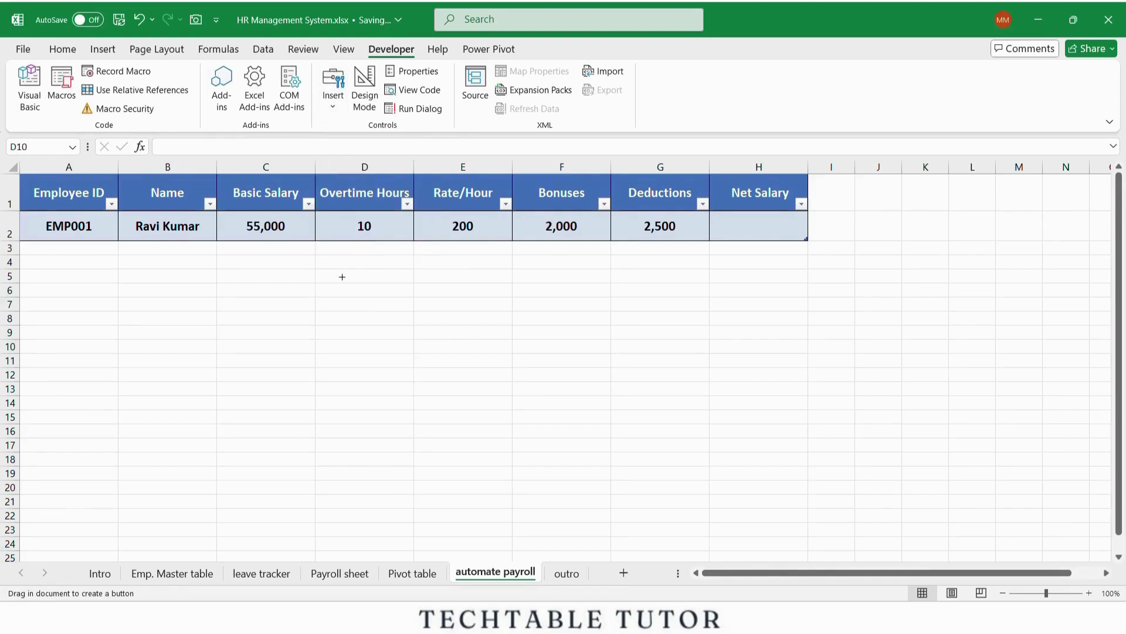
{"action": "left_click_drag", "start_coordinate": [343, 275], "coordinate": [414, 304]}
{"action": "left_click", "coordinate": [156, 147]}
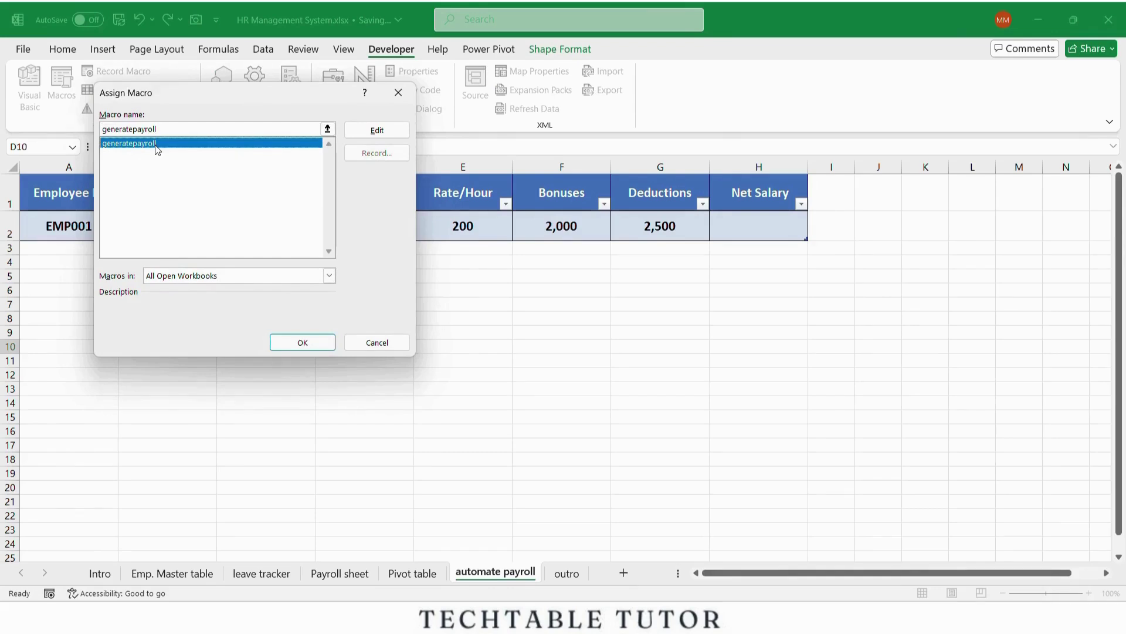
{"action": "left_click", "coordinate": [302, 342]}
{"action": "left_click", "coordinate": [351, 280]}
{"action": "left_click", "coordinate": [290, 222]}
{"action": "type", "text": "5"}
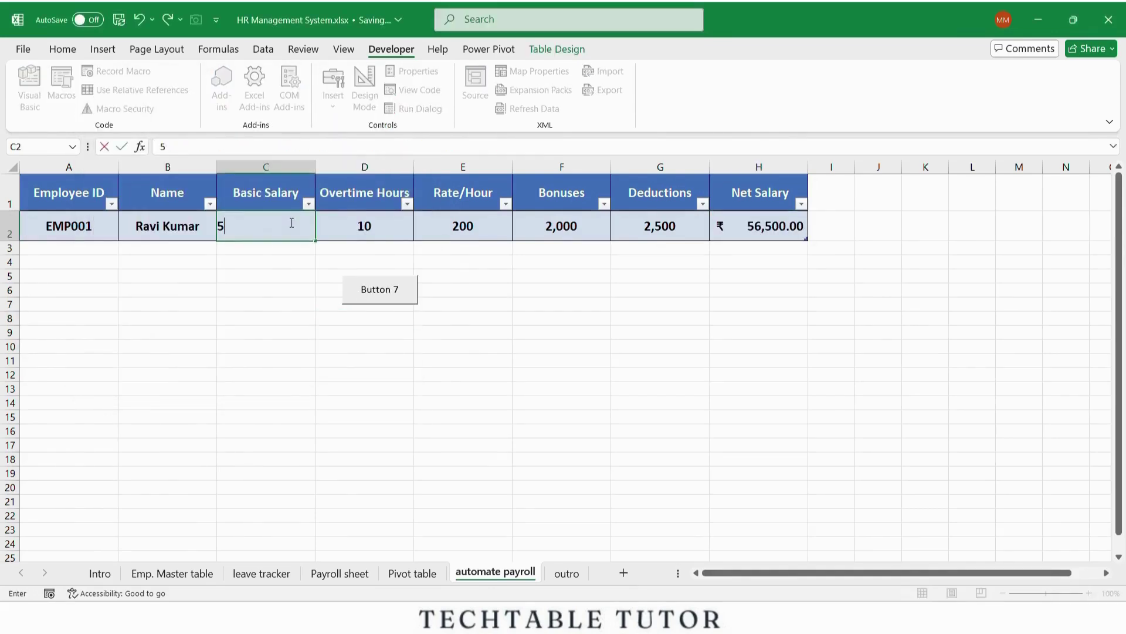